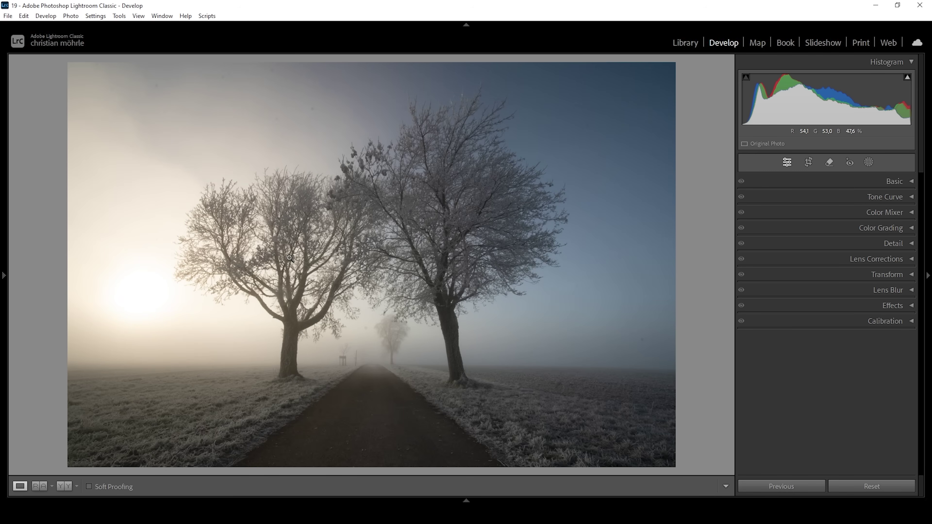
# Toggle the highlight clipping warning on and off, then expand the Basic panel.
pyautogui.click(907, 78)
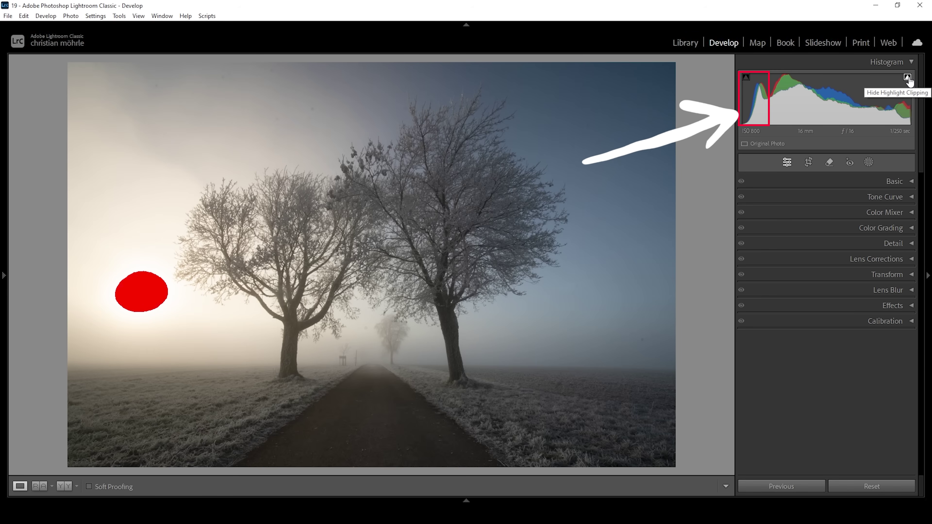
pyautogui.click(908, 79)
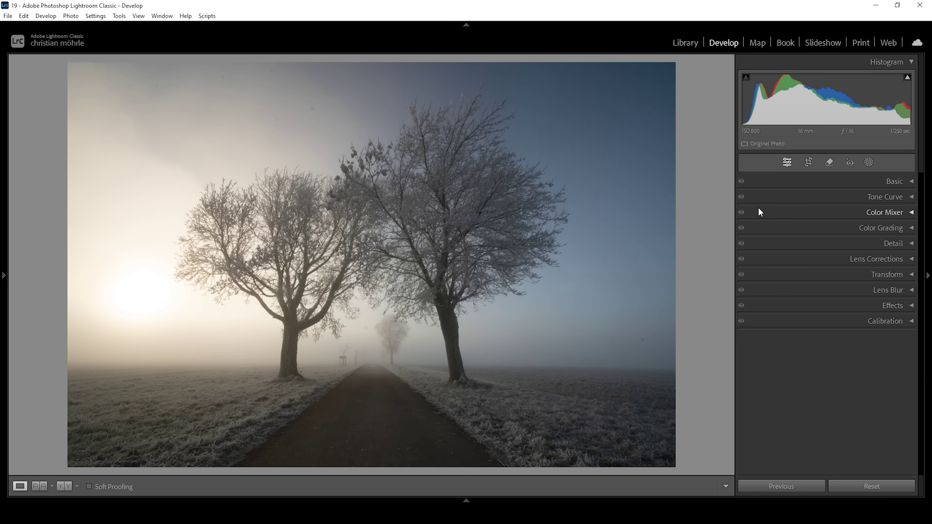
pyautogui.click(897, 181)
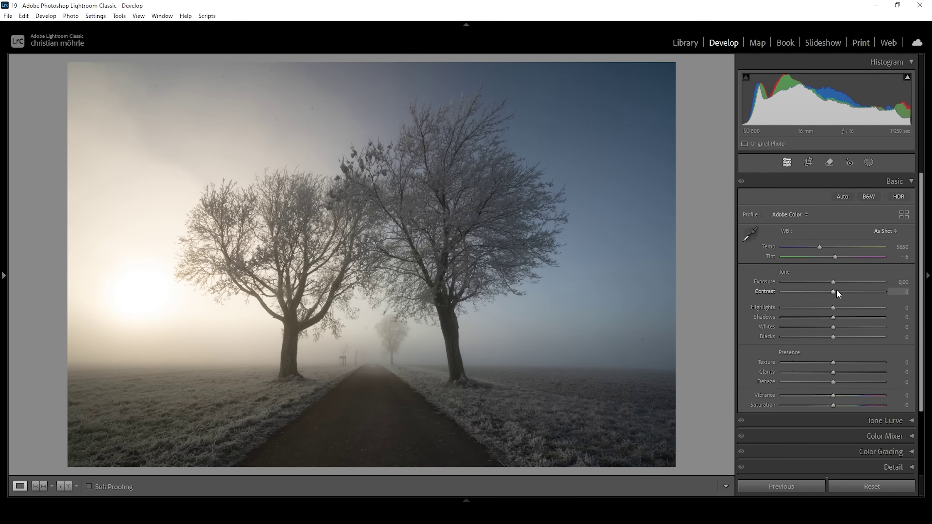
# Set Exposure to +0,65, Shadows +12, Blacks −12, and pull Highlights down to −100.
pyautogui.moveTo(833, 281); pyautogui.dragTo(841, 282)
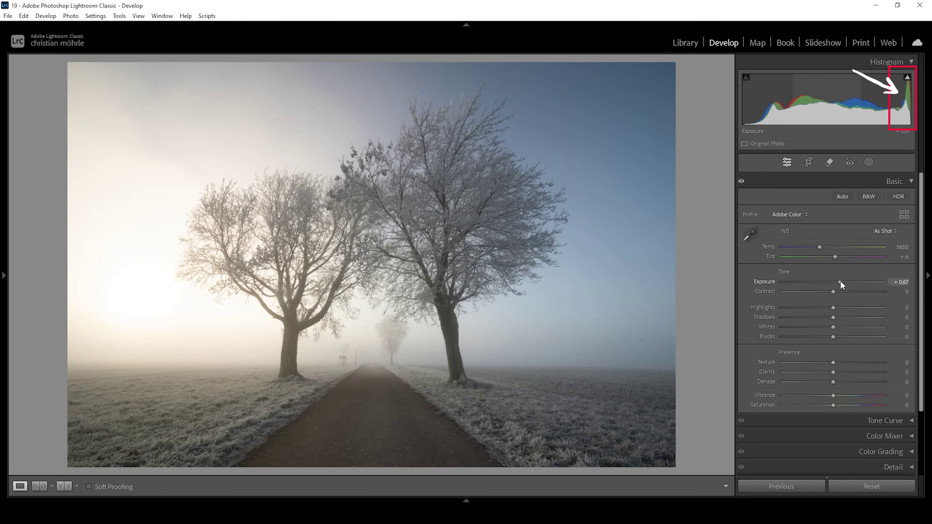
pyautogui.click(901, 283)
pyautogui.write('0,65')
pyautogui.press('Return')
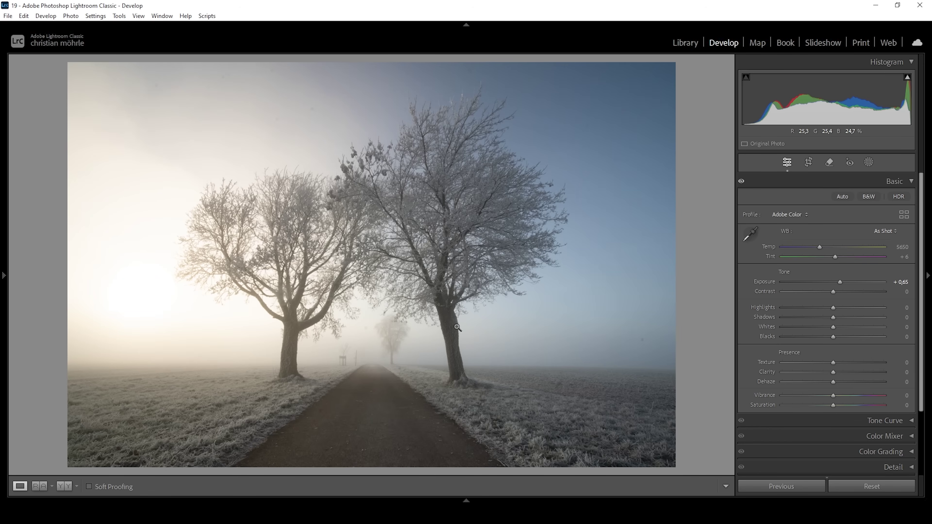
pyautogui.moveTo(834, 318); pyautogui.dragTo(840, 317)
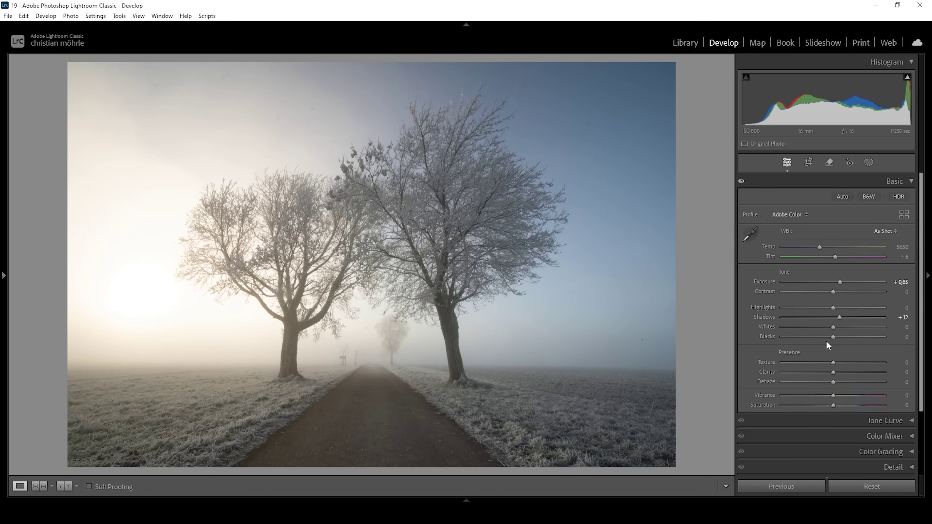
pyautogui.moveTo(831, 340); pyautogui.dragTo(828, 342)
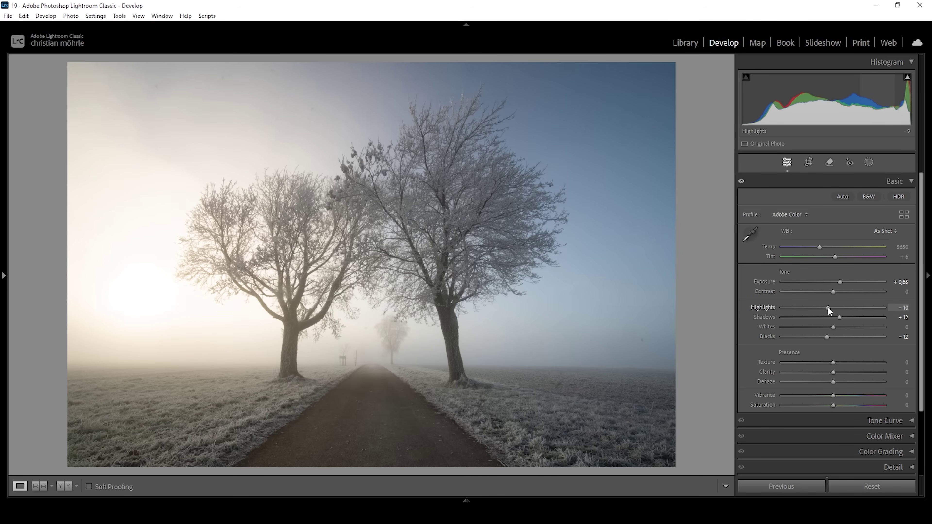
pyautogui.moveTo(828, 307); pyautogui.dragTo(721, 311)
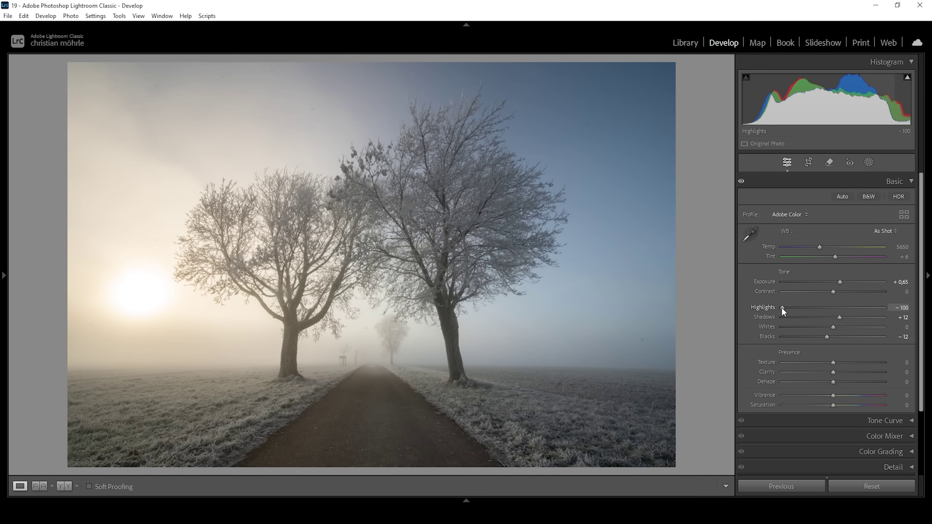
# Ease Highlights back from −100 to about −71.
pyautogui.moveTo(782, 308); pyautogui.dragTo(792, 310)
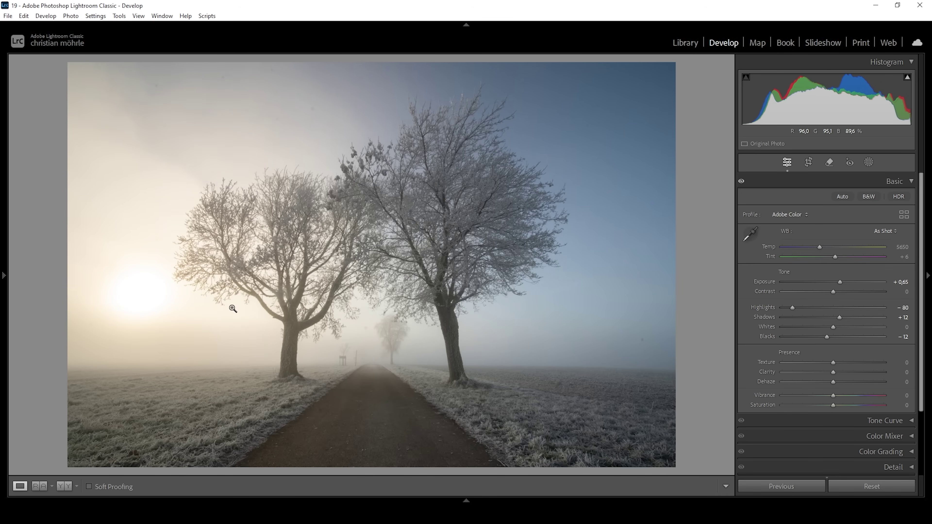
pyautogui.moveTo(793, 307); pyautogui.dragTo(796, 308)
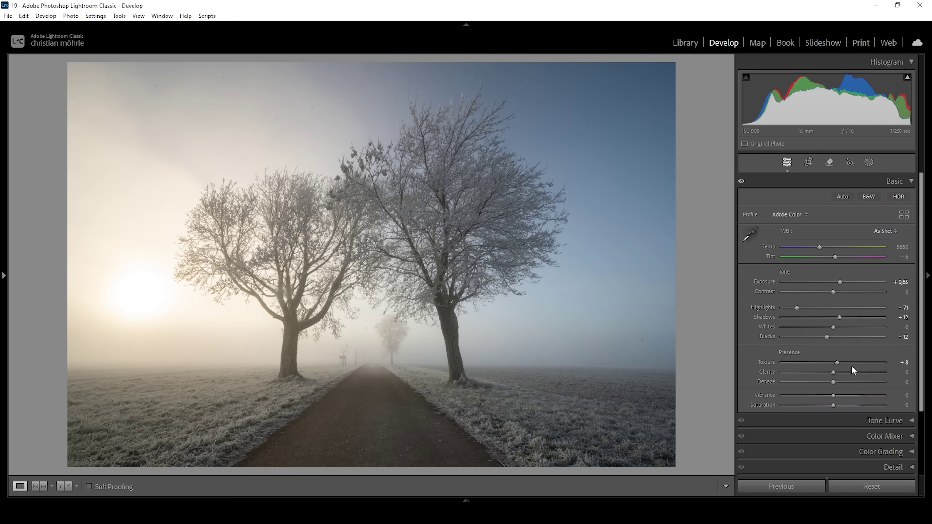
# Set Clarity −9, Dehaze −4, Vibrance +21 and Saturation +6.
pyautogui.moveTo(834, 373); pyautogui.dragTo(832, 382)
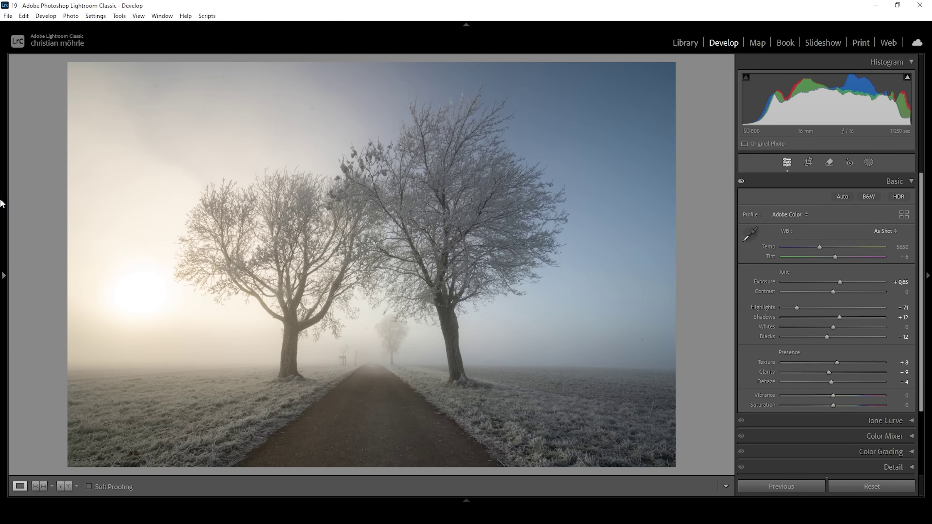
pyautogui.moveTo(835, 396); pyautogui.dragTo(837, 396)
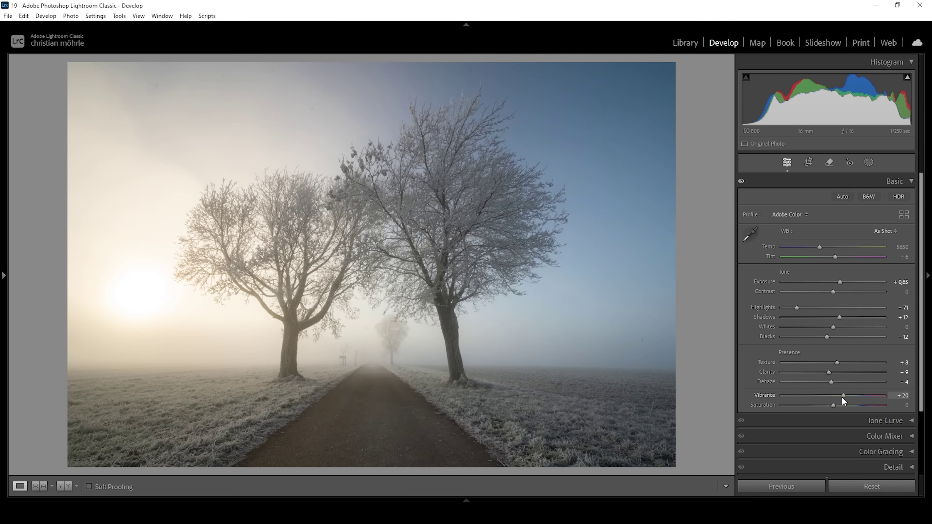
pyautogui.click(843, 397)
pyautogui.moveTo(835, 406); pyautogui.dragTo(838, 407)
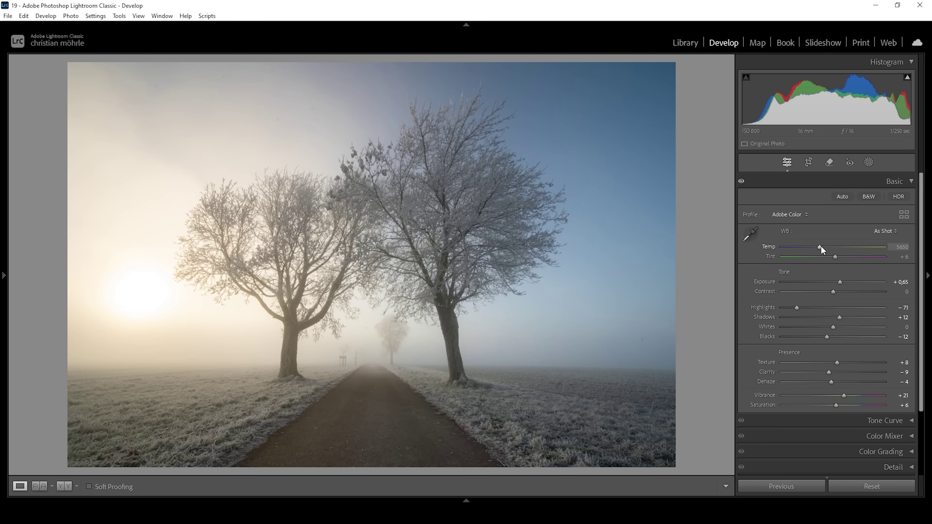
# Warm the white balance to Temp 6100 and Tint +9, then compare before and after.
pyautogui.moveTo(821, 246); pyautogui.dragTo(826, 248)
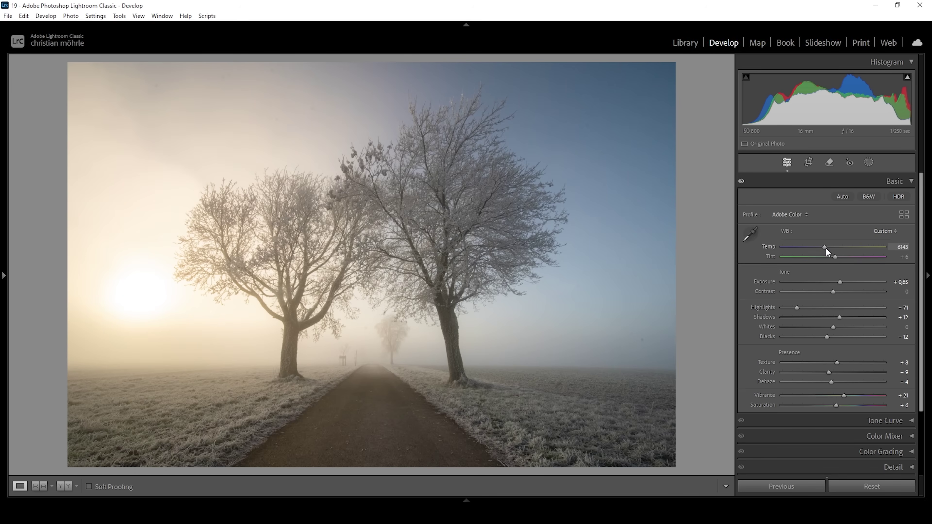
pyautogui.press('Down')
pyautogui.moveTo(835, 257); pyautogui.dragTo(836, 258)
pyautogui.moveTo(836, 258); pyautogui.dragTo(834, 262)
pyautogui.click(65, 487)
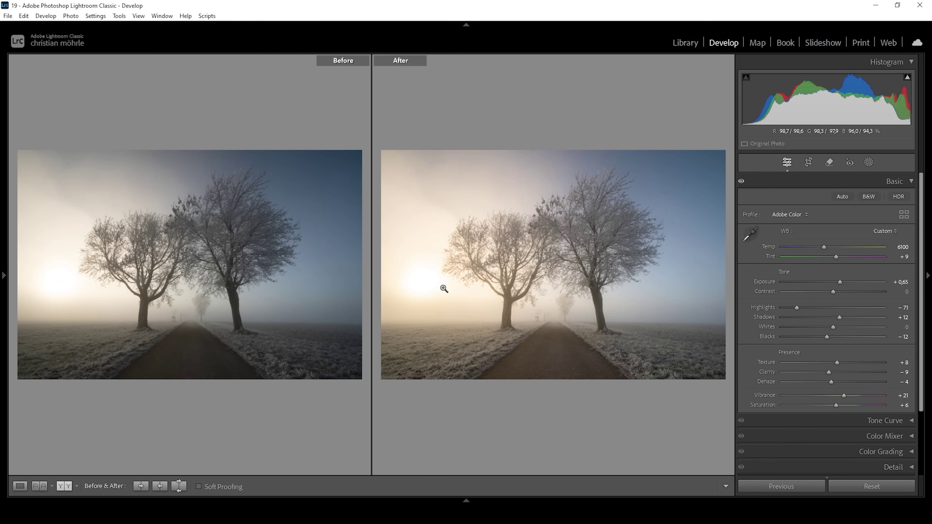
pyautogui.click(20, 486)
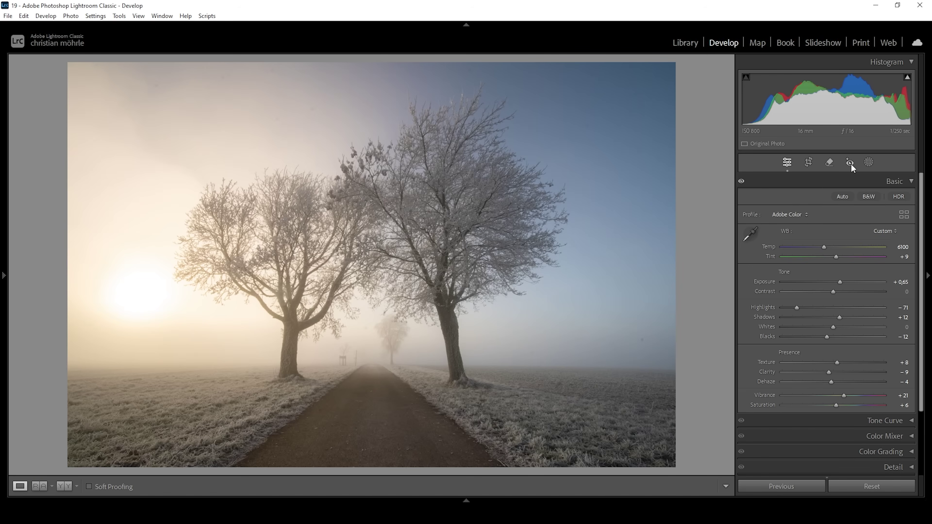
pyautogui.click(868, 163)
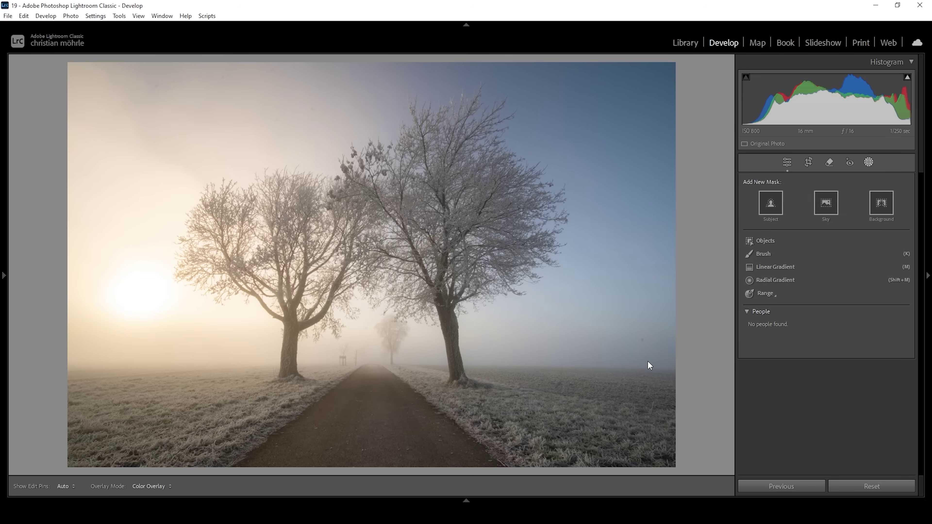
# Create an object-selection mask by drawing a rectangle around the dirt road.
pyautogui.click(765, 239)
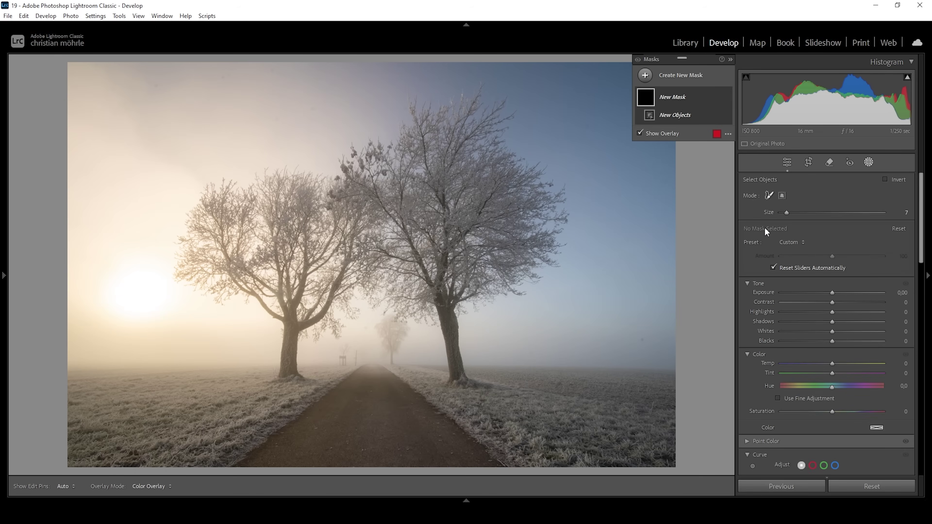
pyautogui.click(781, 197)
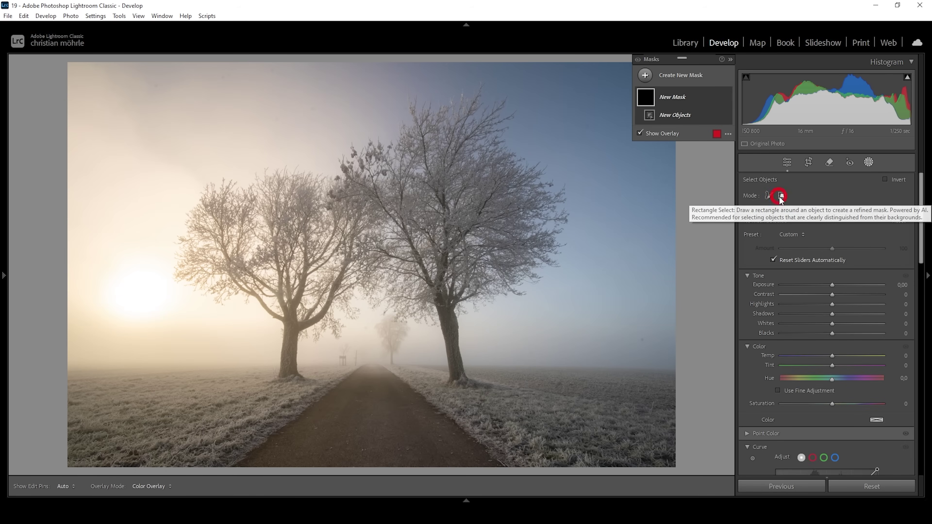
pyautogui.moveTo(230, 463); pyautogui.dragTo(521, 362)
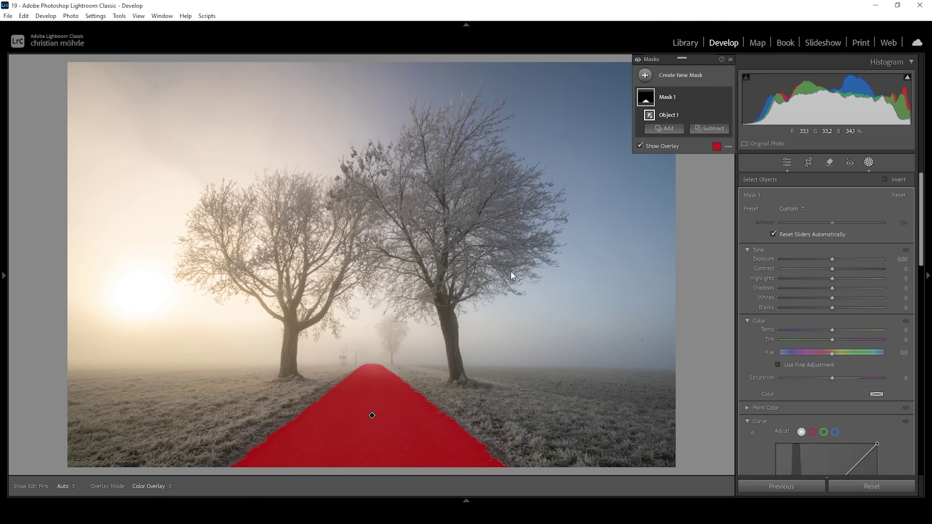
pyautogui.click(710, 129)
# Subtract a linear gradient fading the road mask toward the distance, and set Exposure −0,69.
pyautogui.click(727, 234)
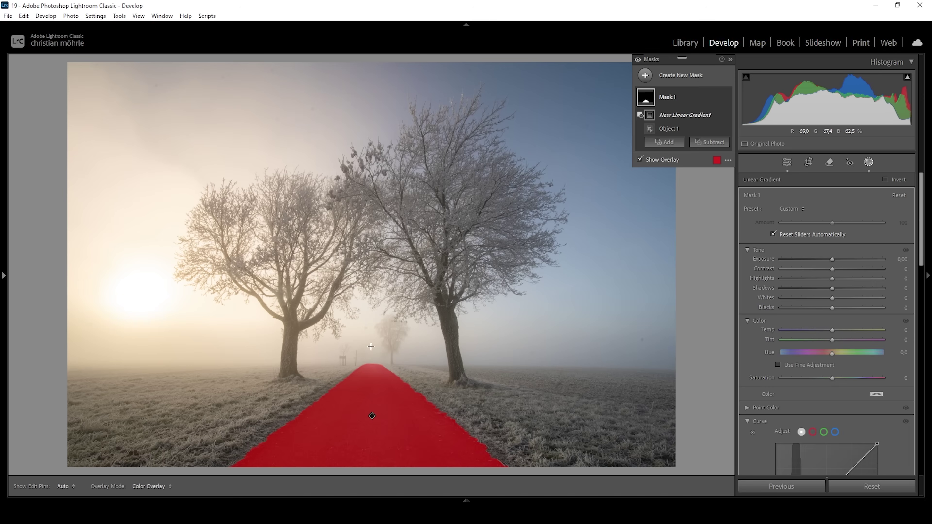
pyautogui.moveTo(375, 378)
pyautogui.mouseDown()
pyautogui.moveTo(376, 454)
pyautogui.moveTo(375, 393)
pyautogui.mouseUp()
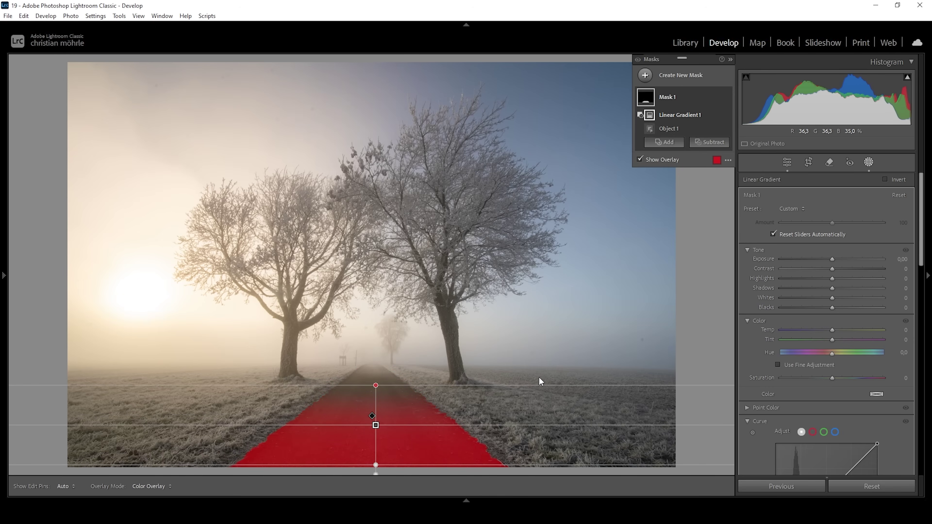
pyautogui.click(831, 259)
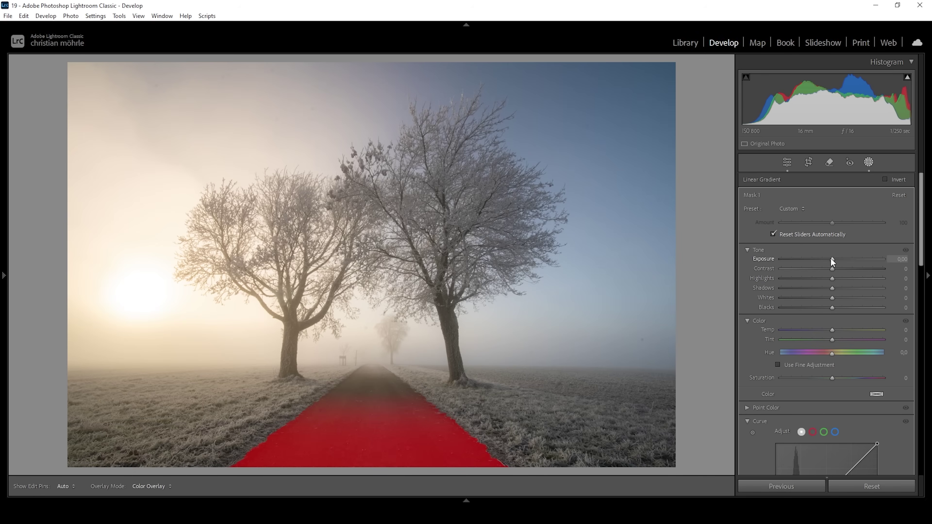
pyautogui.moveTo(831, 259); pyautogui.dragTo(821, 259)
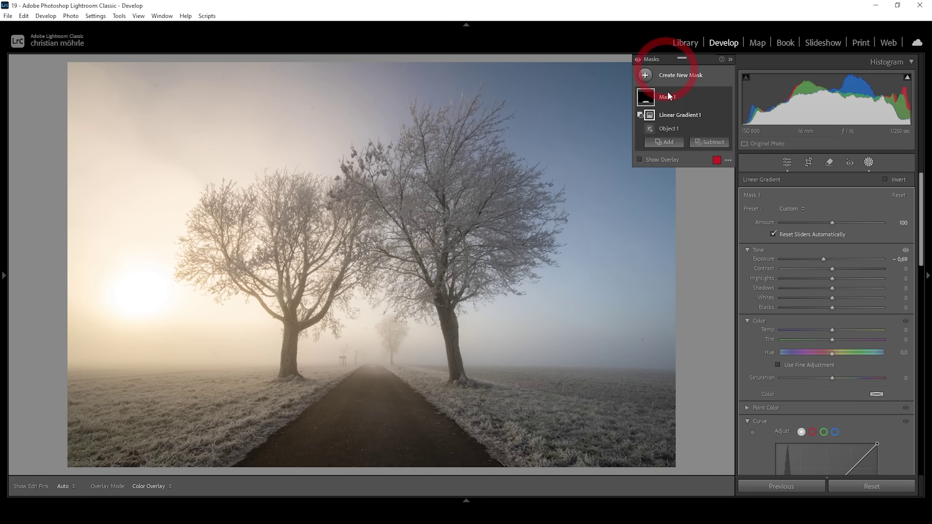
pyautogui.click(647, 75)
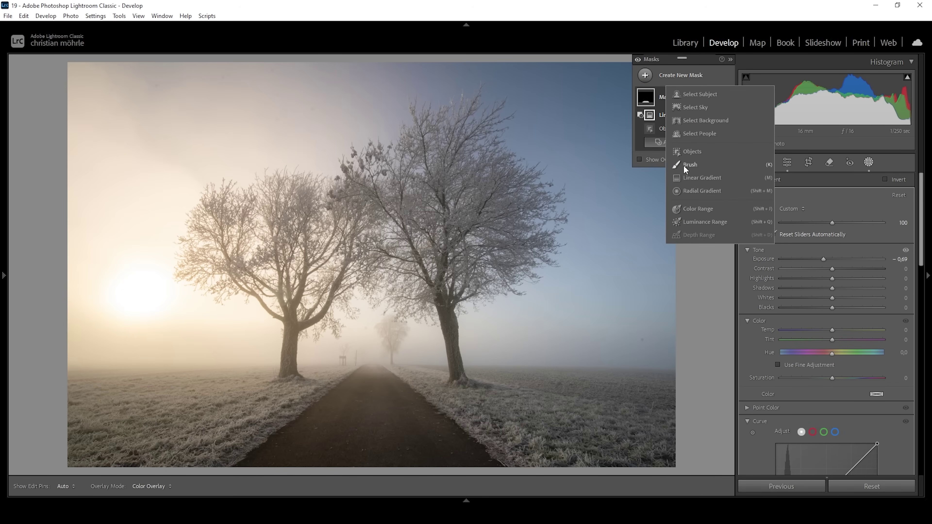
# Create a second road object mask, fading it toward the distance with a linear gradient.
pyautogui.click(693, 151)
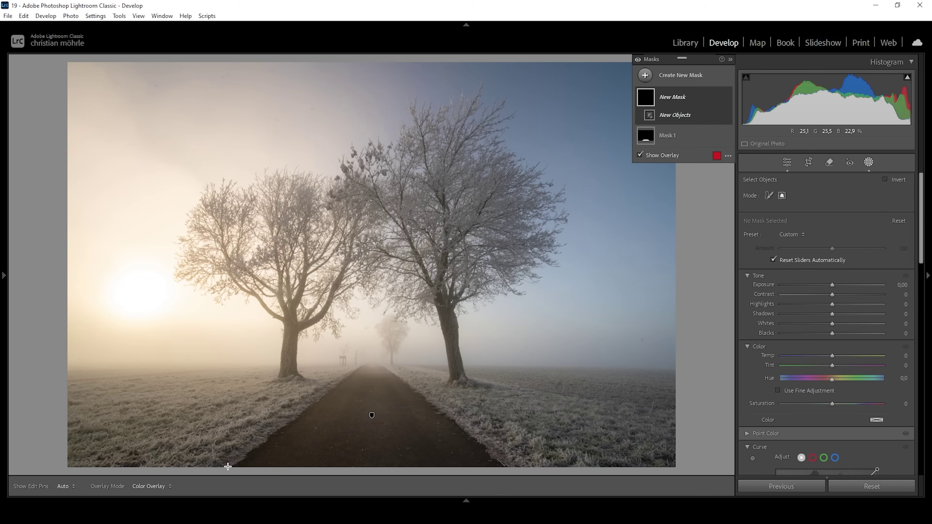
pyautogui.moveTo(228, 467); pyautogui.dragTo(515, 356)
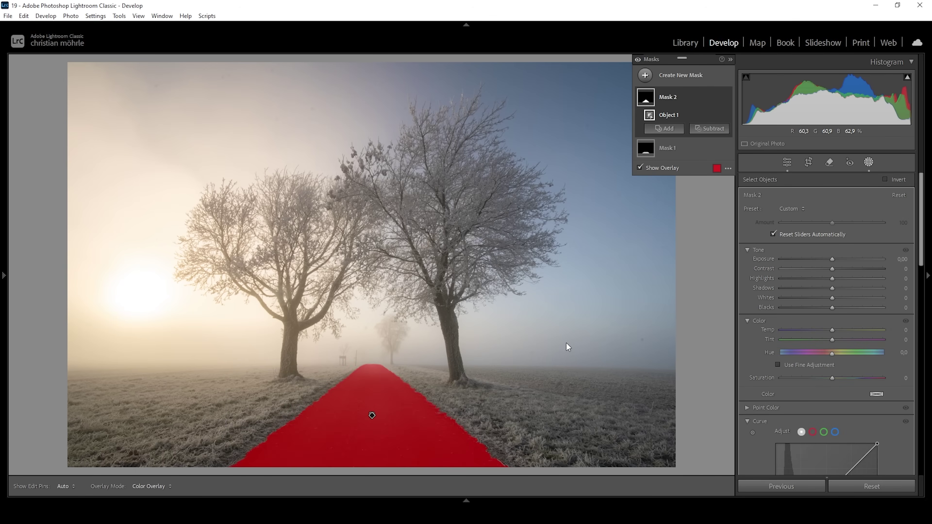
pyautogui.click(710, 128)
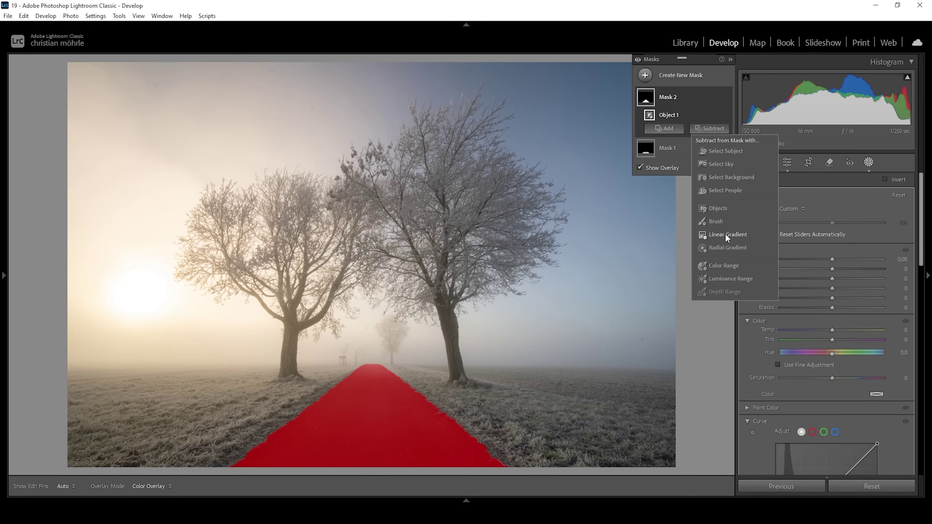
pyautogui.press('Escape')
pyautogui.moveTo(372, 362); pyautogui.dragTo(373, 422)
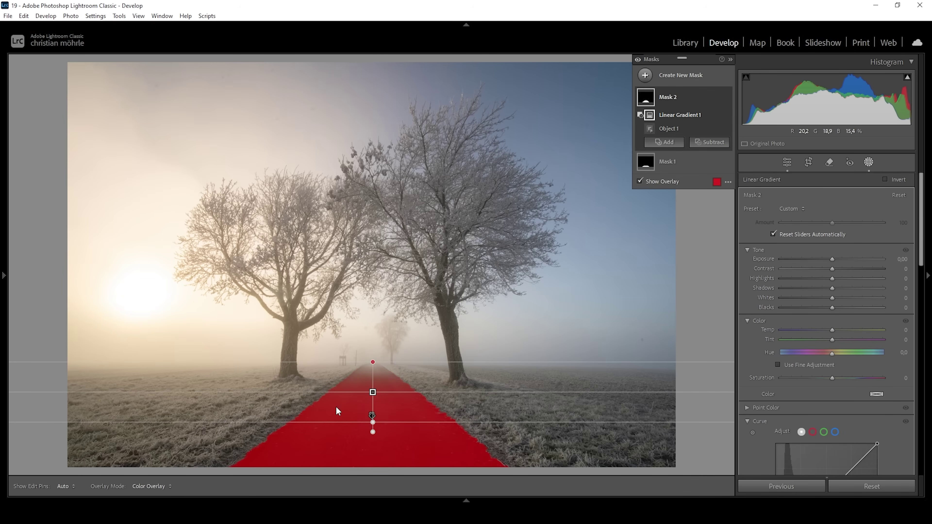
pyautogui.moveTo(365, 363); pyautogui.dragTo(366, 366)
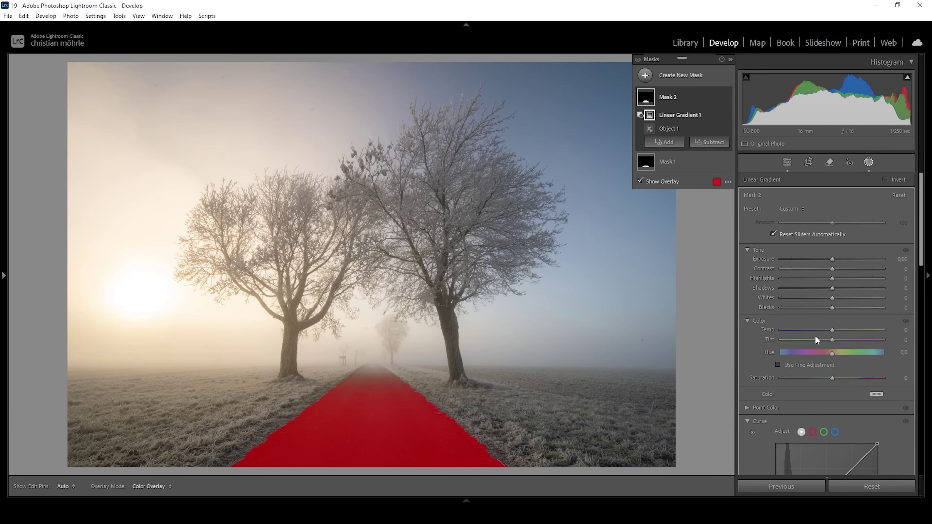
# Give the road mask Temp −15, Saturation −16, Clarity 18 and Texture 11.
pyautogui.click(833, 330)
pyautogui.moveTo(829, 332); pyautogui.dragTo(826, 332)
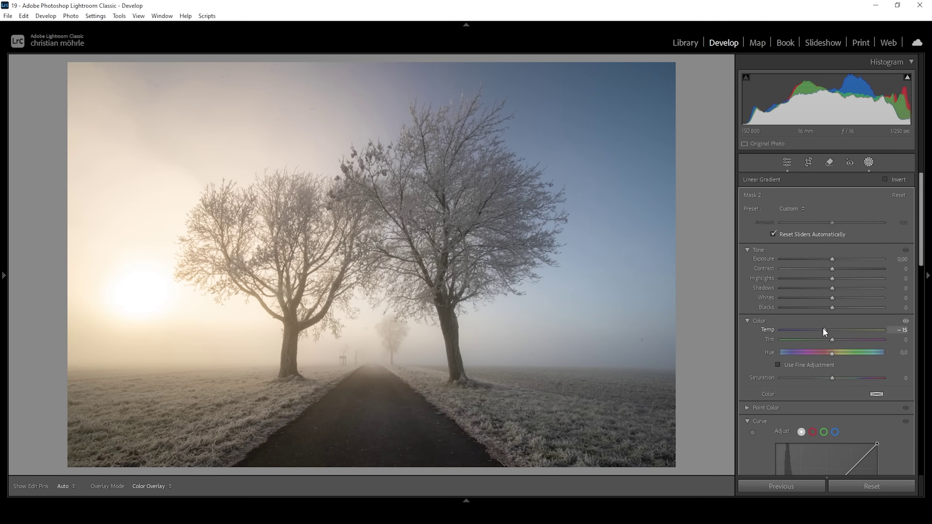
pyautogui.moveTo(823, 328); pyautogui.dragTo(822, 328)
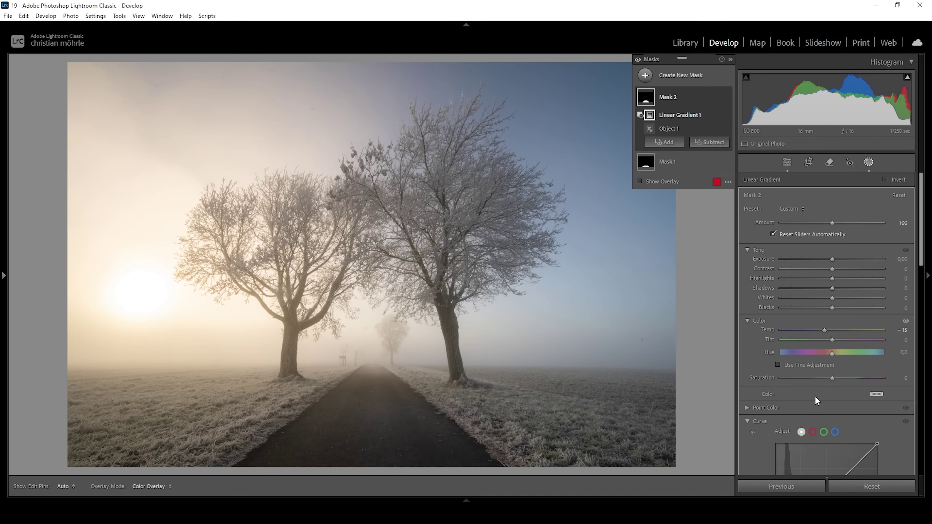
pyautogui.moveTo(832, 378)
pyautogui.mouseDown()
pyautogui.moveTo(824, 379)
pyautogui.moveTo(834, 401)
pyautogui.moveTo(845, 401)
pyautogui.moveTo(838, 390)
pyautogui.mouseUp()
pyautogui.scroll(-5, 845, 385)
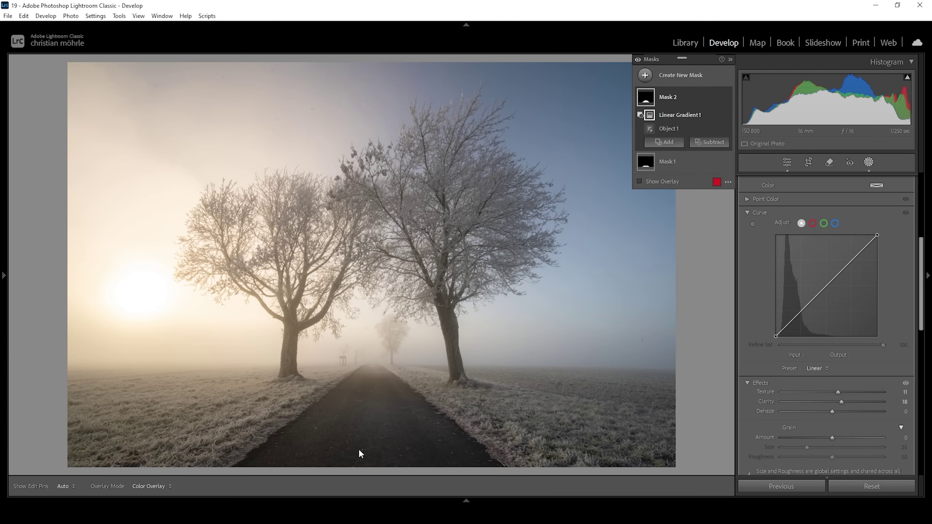
pyautogui.moveTo(402, 419)
pyautogui.rightClick(665, 86)
pyautogui.click(704, 184)
pyautogui.press('m')
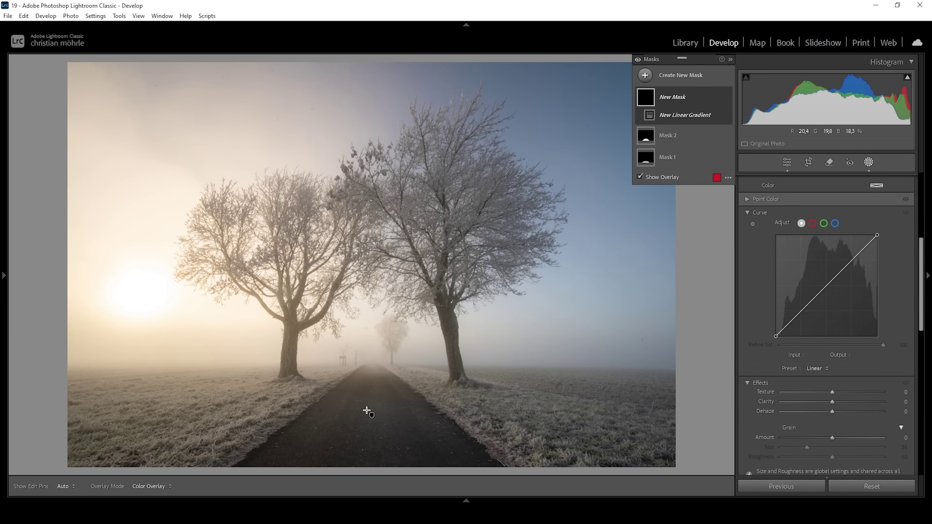
# Draw a foreground linear gradient up from the road with Highlights 40 and Whites 38.
pyautogui.moveTo(367, 411)
pyautogui.mouseDown()
pyautogui.moveTo(367, 330)
pyautogui.moveTo(377, 330)
pyautogui.moveTo(369, 418)
pyautogui.mouseUp()
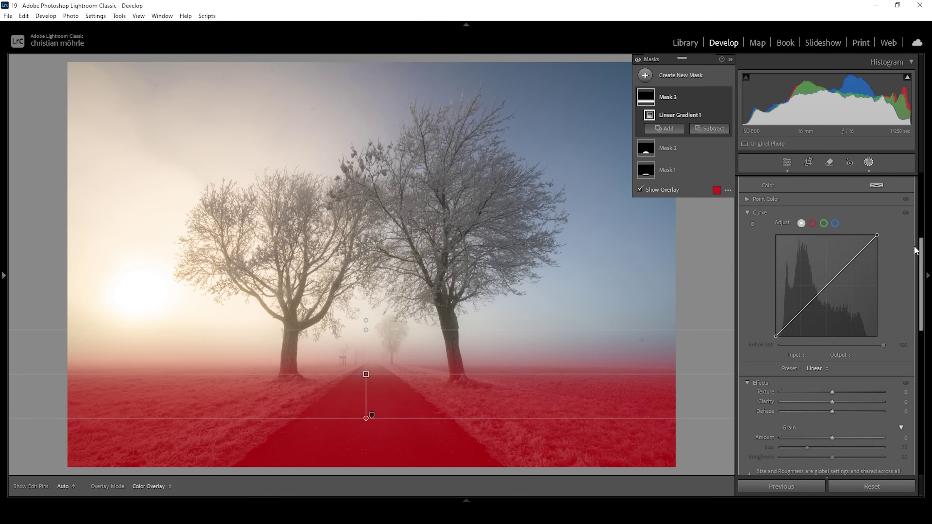
pyautogui.scroll(5, 881, 336)
pyautogui.moveTo(832, 278); pyautogui.dragTo(854, 280)
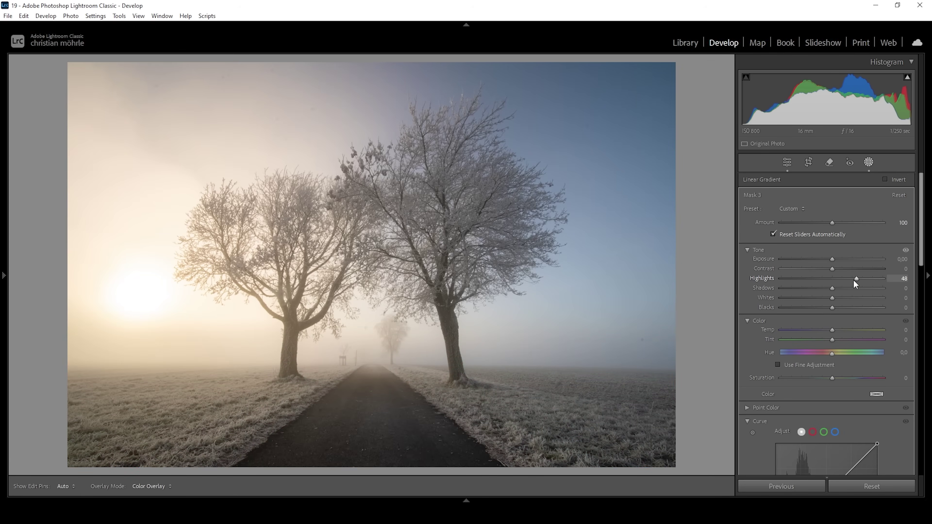
pyautogui.moveTo(833, 298); pyautogui.dragTo(852, 300)
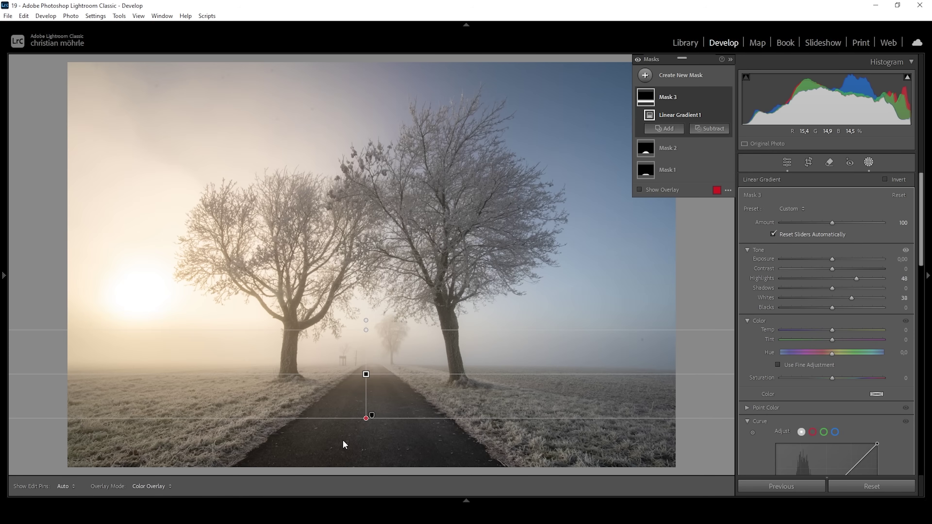
# Set the foreground mask's Clarity to 17, Texture 4 and Temp −14.
pyautogui.scroll(-5, 817, 422)
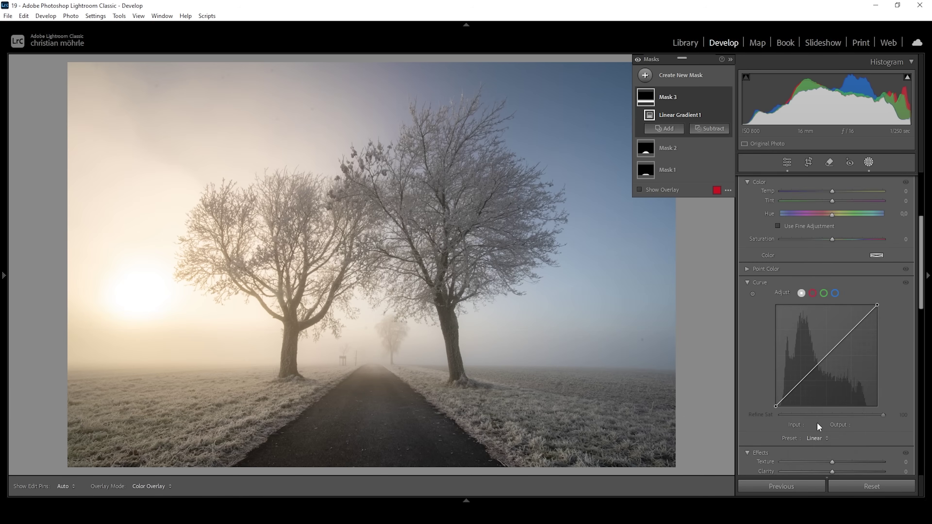
pyautogui.moveTo(833, 402); pyautogui.dragTo(843, 402)
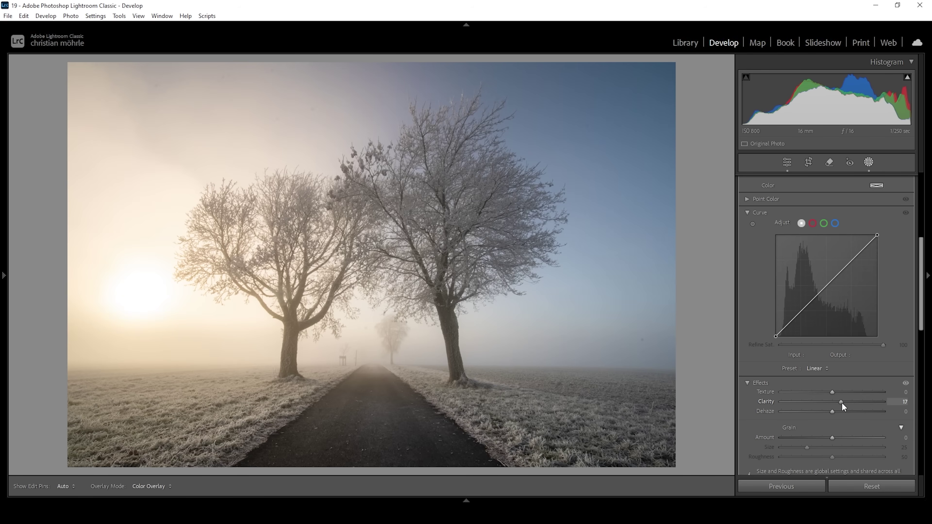
pyautogui.moveTo(841, 402); pyautogui.dragTo(833, 395)
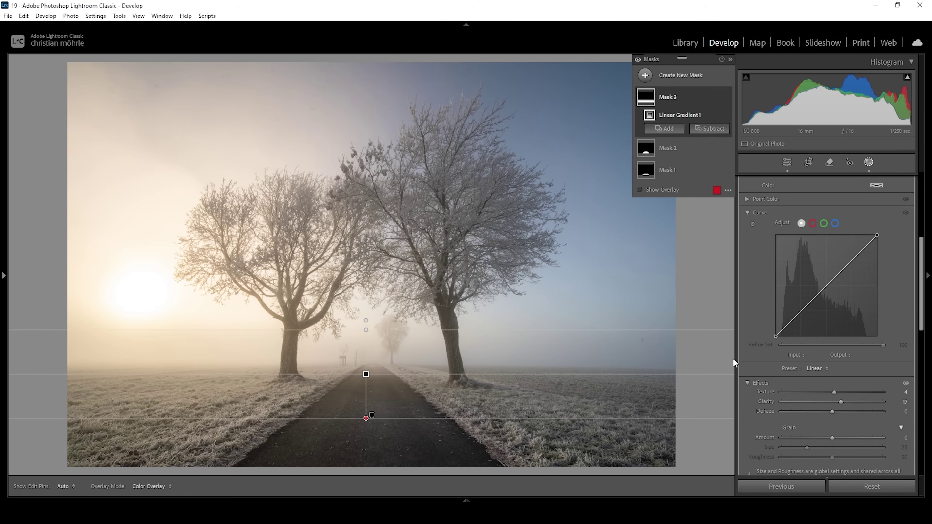
pyautogui.scroll(3, 899, 247)
pyautogui.scroll(3, 823, 229)
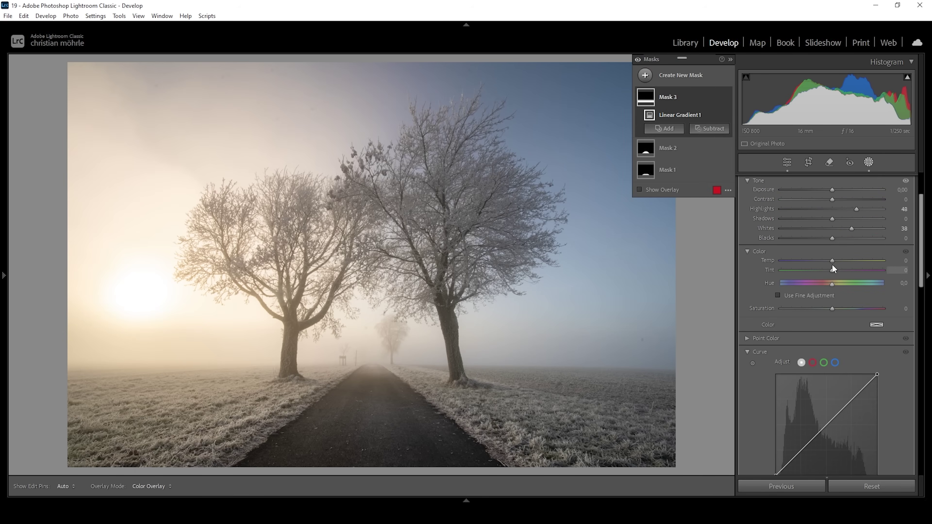
pyautogui.moveTo(832, 261); pyautogui.dragTo(831, 264)
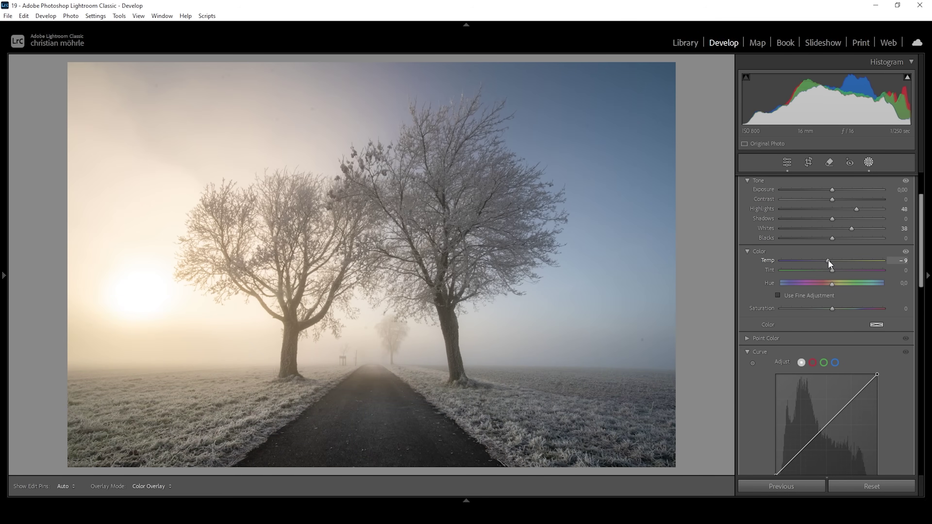
pyautogui.moveTo(828, 259); pyautogui.dragTo(815, 265)
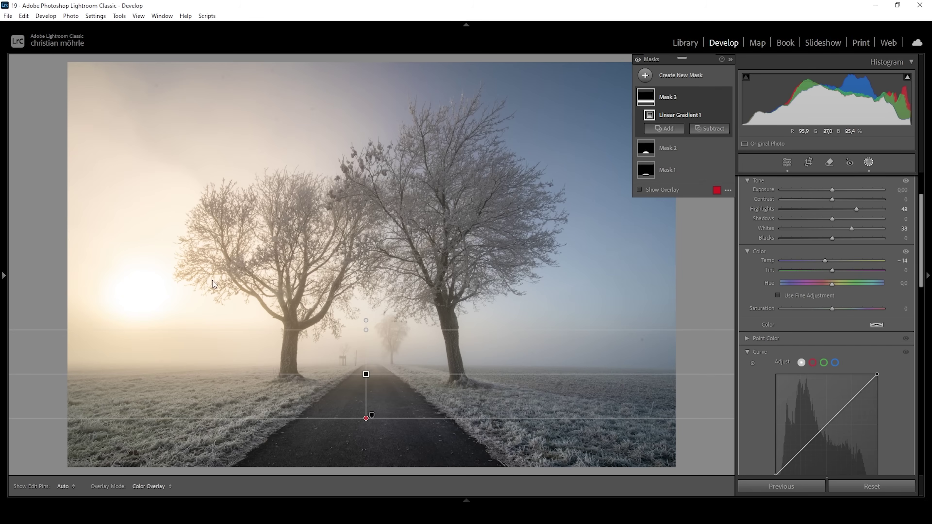
# Draw a radial gradient mask around the sun on the left, moving it up and shrinking it.
pyautogui.click(645, 75)
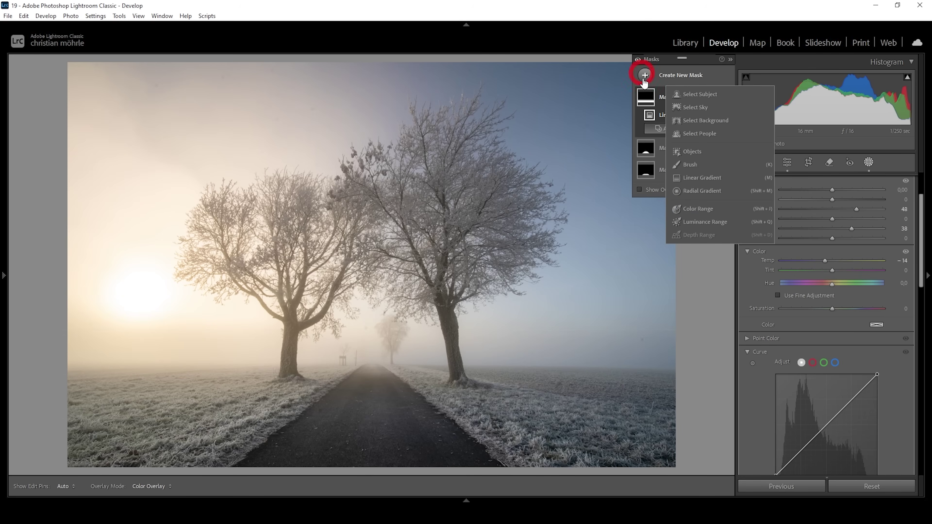
pyautogui.click(696, 188)
pyautogui.moveTo(139, 304); pyautogui.dragTo(374, 382)
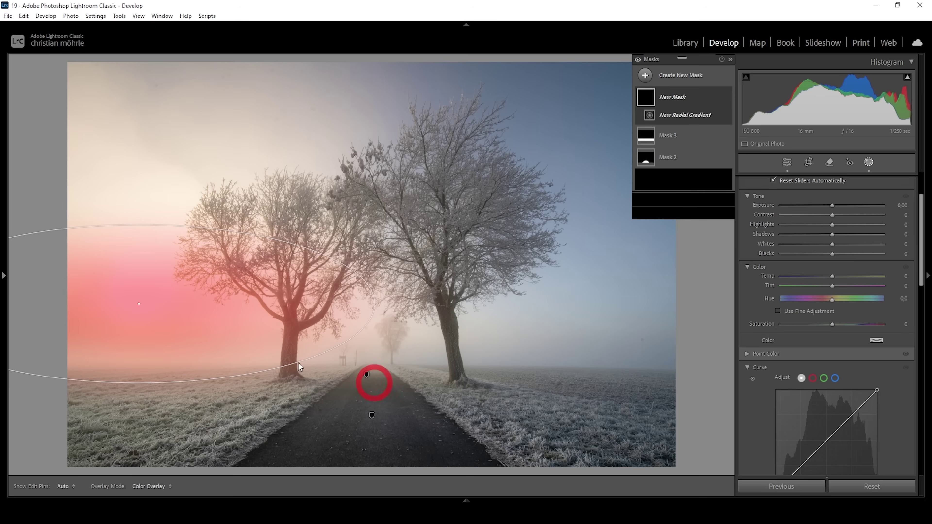
pyautogui.moveTo(134, 302); pyautogui.dragTo(132, 291)
pyautogui.moveTo(380, 292); pyautogui.dragTo(285, 293)
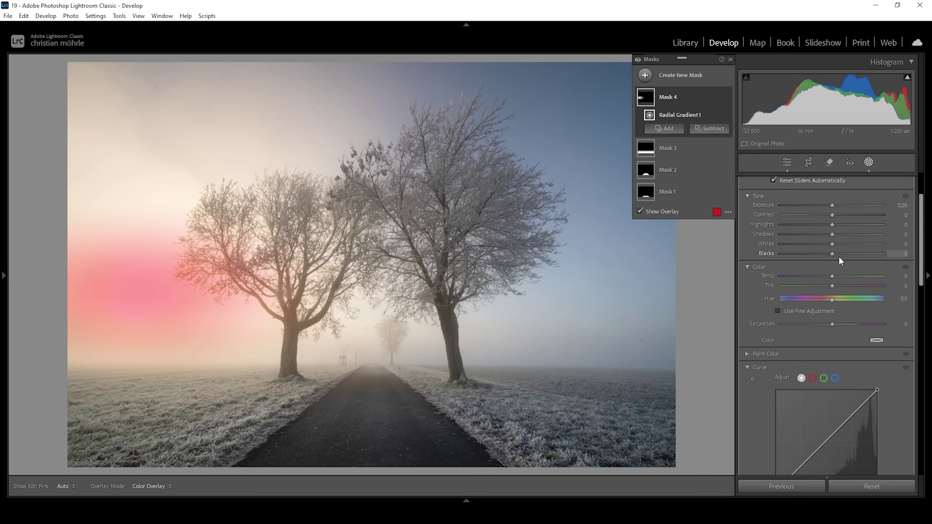
# Set the sun mask's Blacks to 100 and Dehaze to −18, then widen the ellipse slightly.
pyautogui.moveTo(833, 254); pyautogui.dragTo(889, 257)
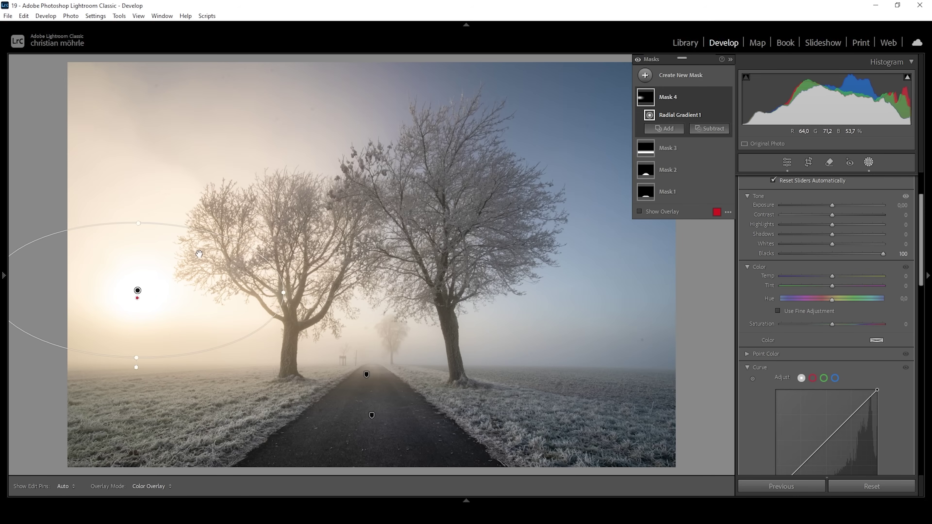
pyautogui.scroll(-5, 916, 265)
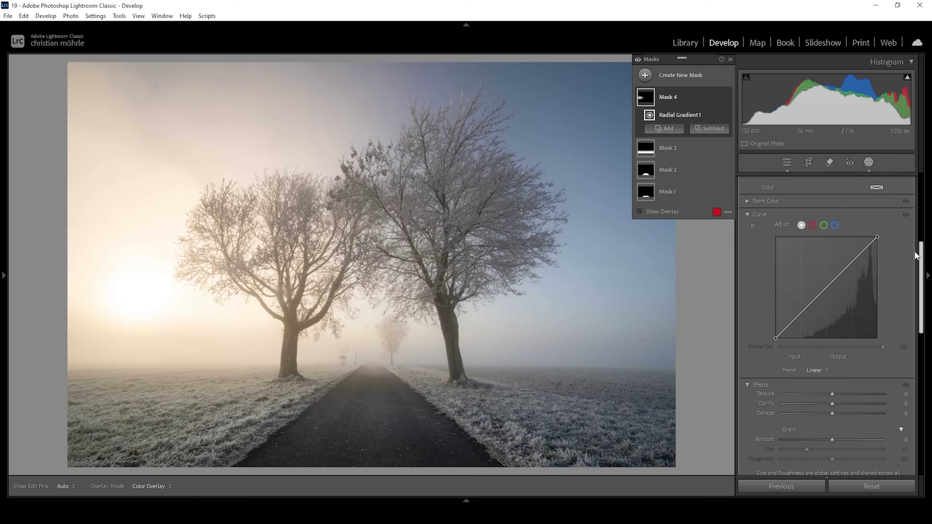
pyautogui.click(833, 376)
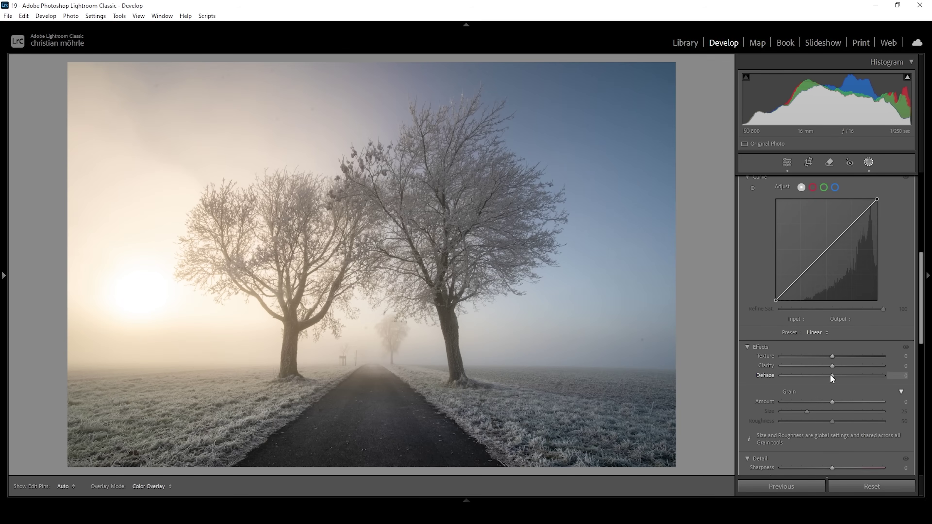
pyautogui.moveTo(829, 375); pyautogui.dragTo(820, 373)
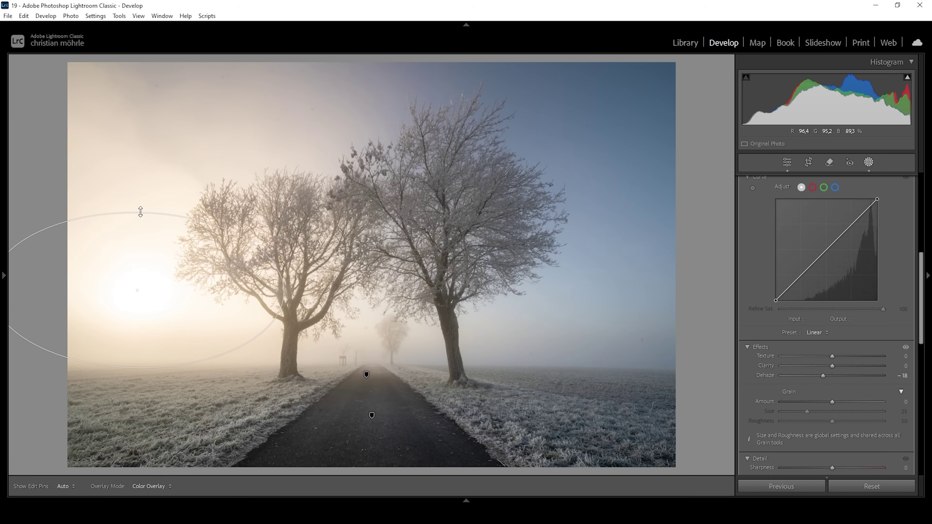
pyautogui.click(140, 212)
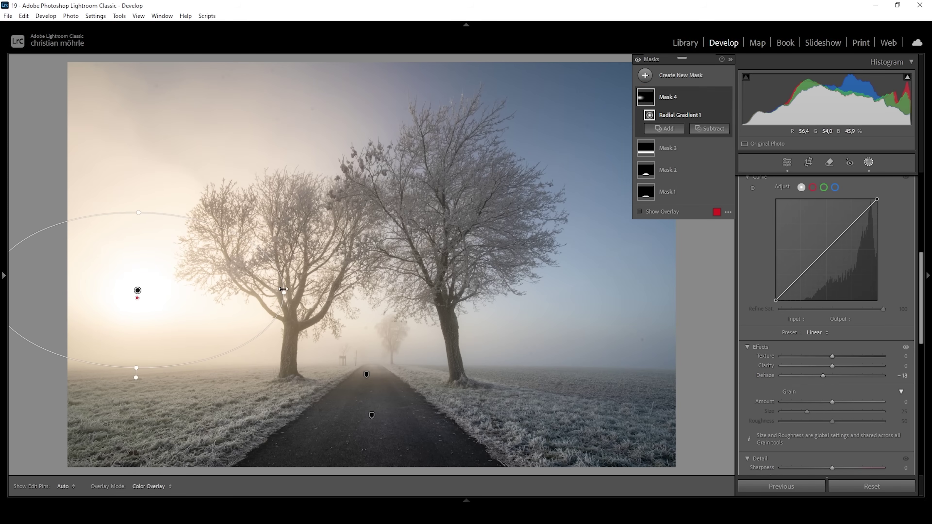
pyautogui.moveTo(283, 289); pyautogui.dragTo(286, 289)
pyautogui.click(647, 72)
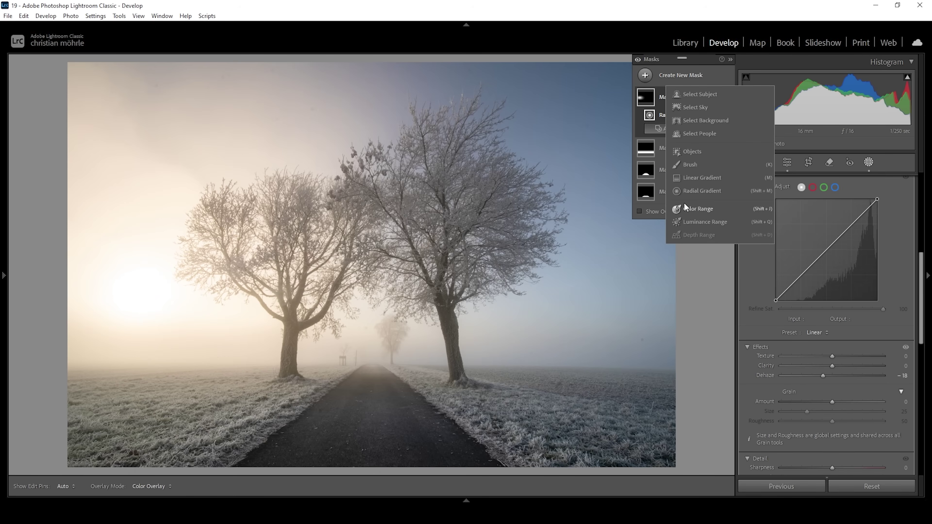
# Add a linear gradient mask from the top-left sky corner with Highlights -72.
pyautogui.click(696, 178)
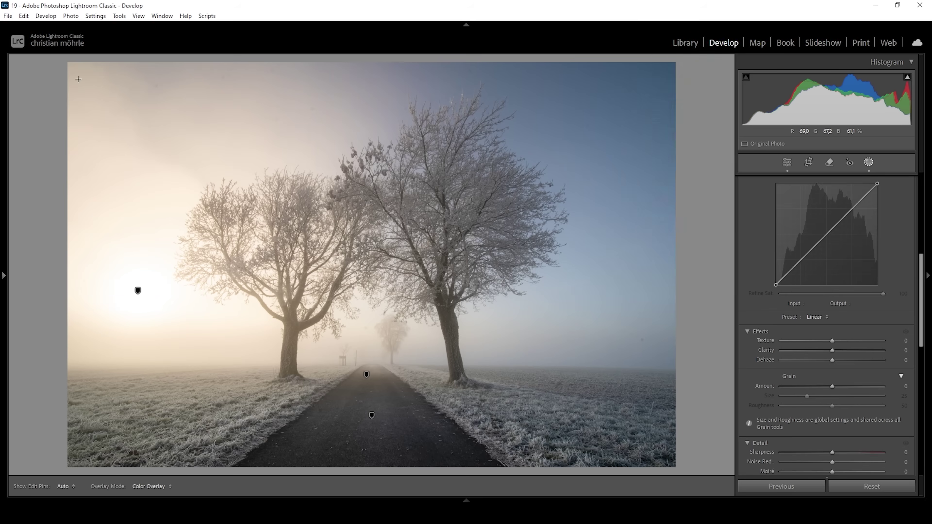
pyautogui.moveTo(78, 68); pyautogui.dragTo(97, 244)
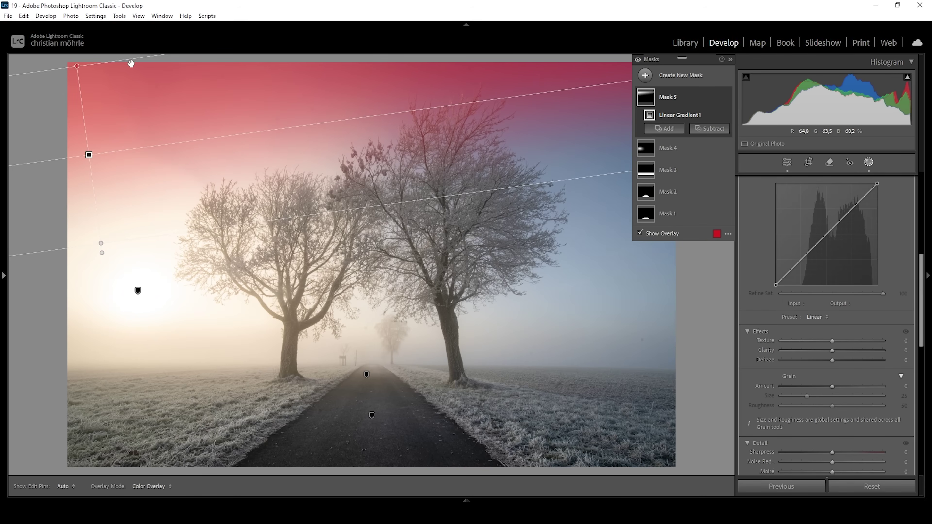
pyautogui.scroll(5, 854, 279)
pyautogui.moveTo(833, 278); pyautogui.dragTo(794, 278)
# Toggle Mask 5's visibility off and on to compare the sky before and after.
pyautogui.click(726, 97)
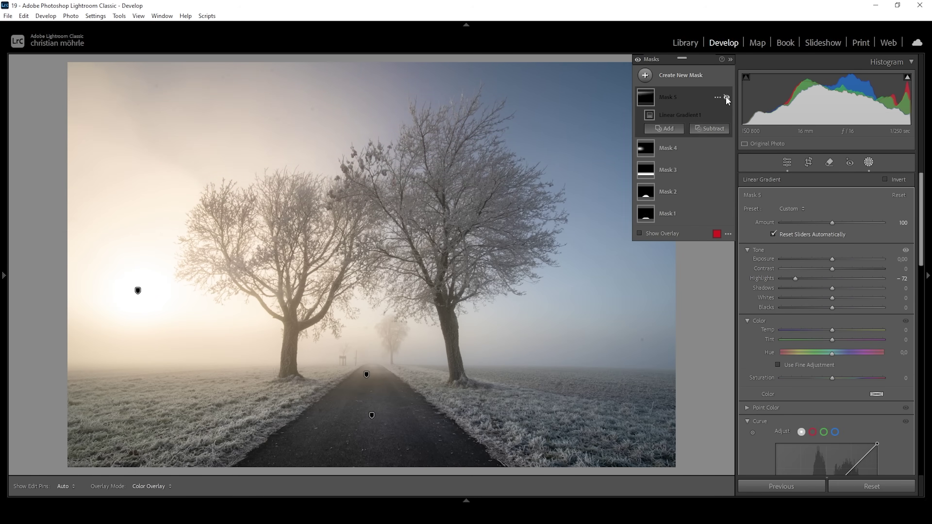
pyautogui.click(726, 97)
pyautogui.click(726, 97)
pyautogui.click(726, 97)
pyautogui.click(725, 96)
pyautogui.click(726, 97)
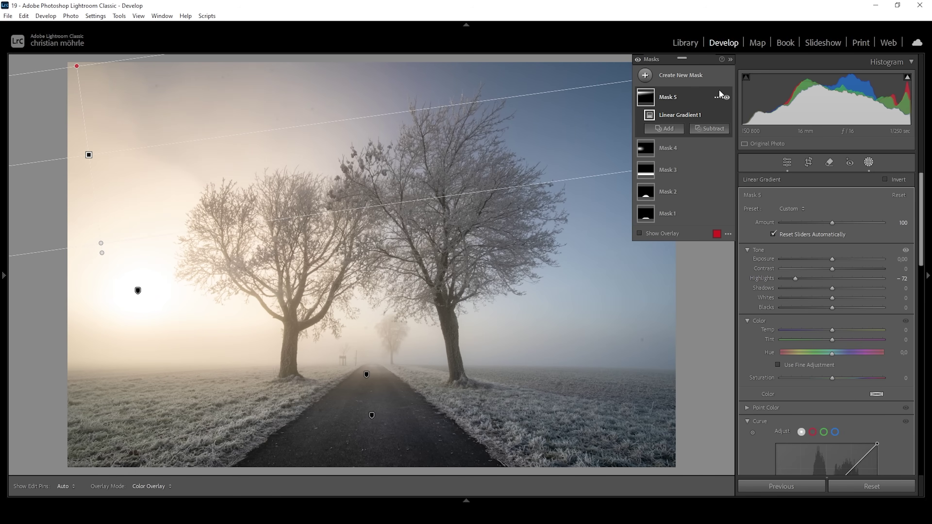
pyautogui.click(651, 75)
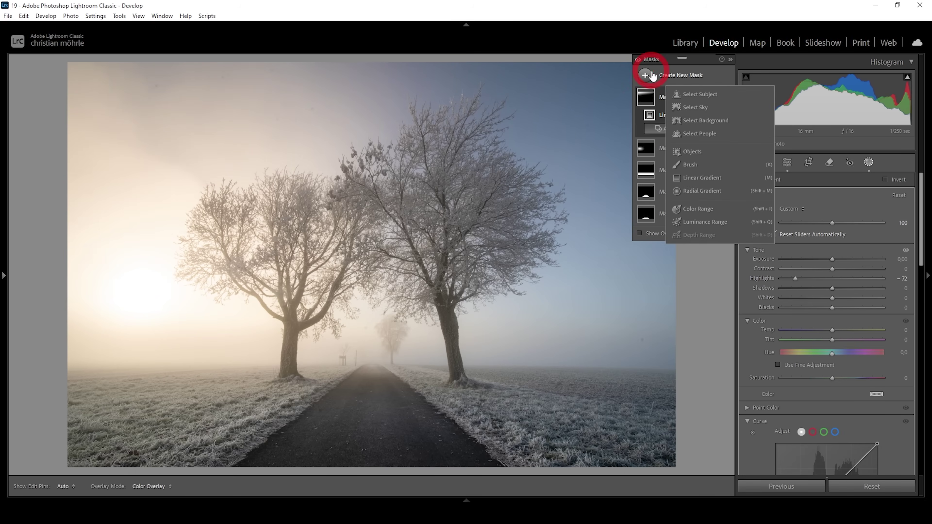
# Add a radial gradient over the distant road between the trees with Whites +19.
pyautogui.click(708, 193)
pyautogui.moveTo(366, 350); pyautogui.dragTo(463, 411)
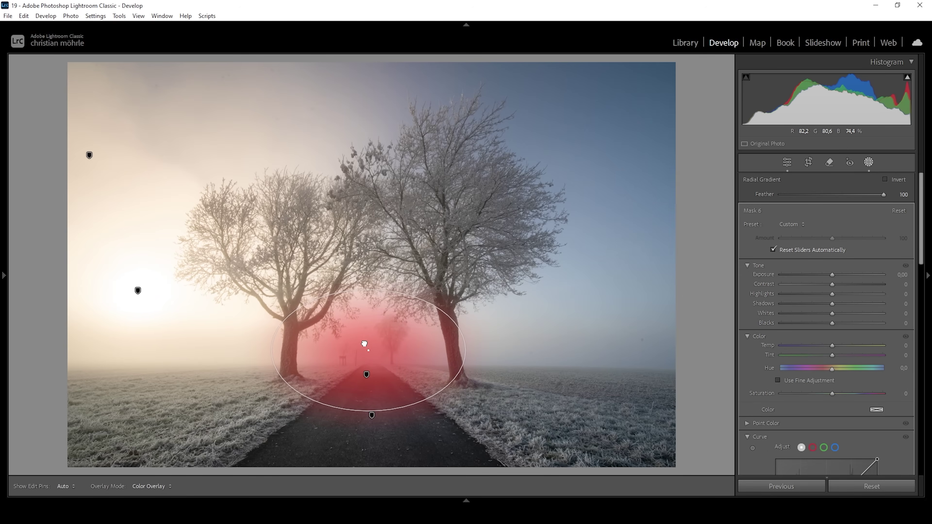
pyautogui.moveTo(361, 341); pyautogui.dragTo(366, 337)
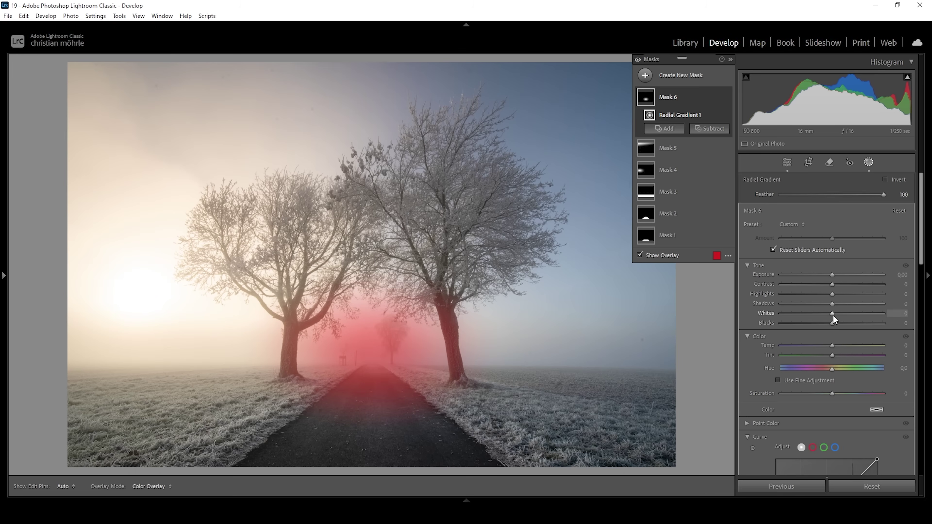
pyautogui.moveTo(833, 316); pyautogui.dragTo(843, 316)
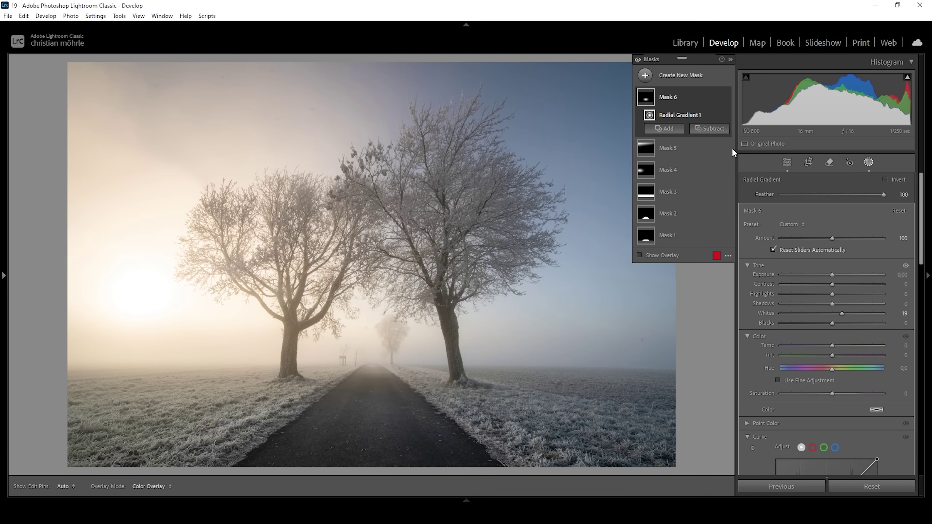
# Compare the photo with mask effects hidden and shown, then close masking.
pyautogui.click(638, 60)
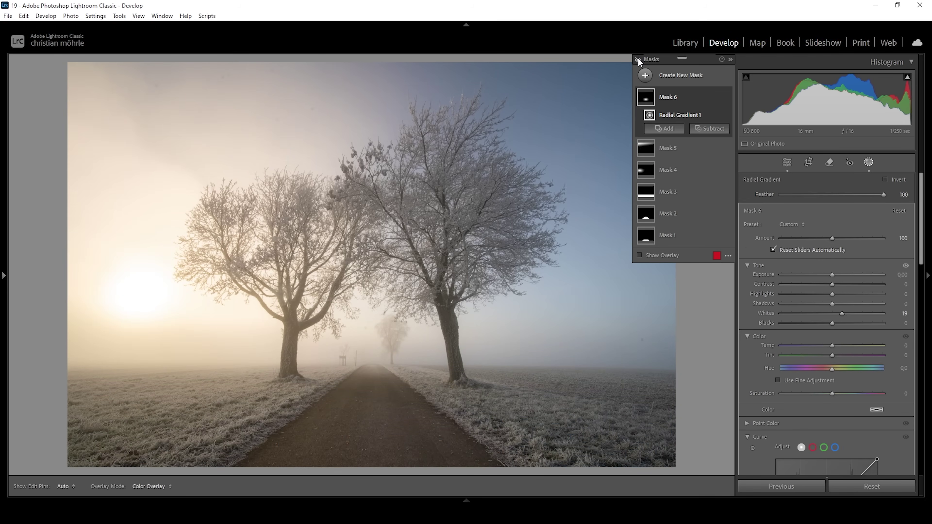
pyautogui.click(638, 59)
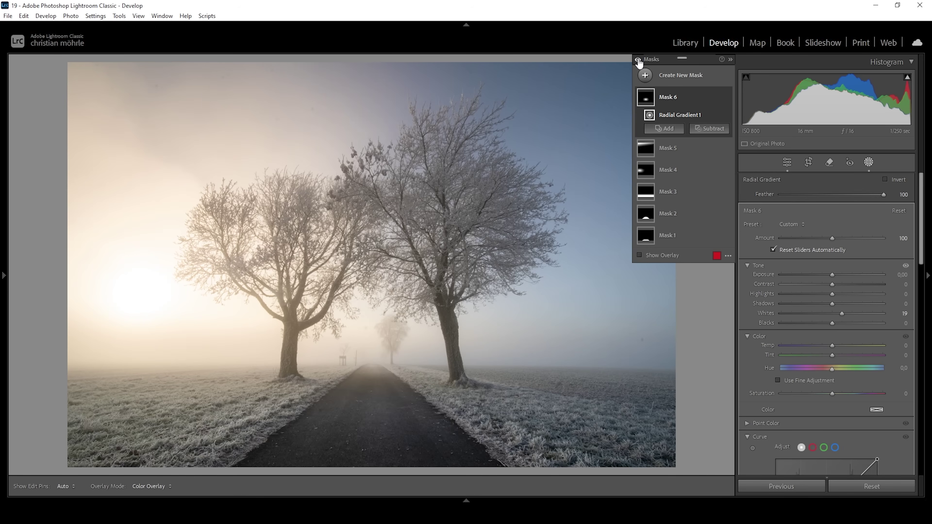
pyautogui.click(787, 164)
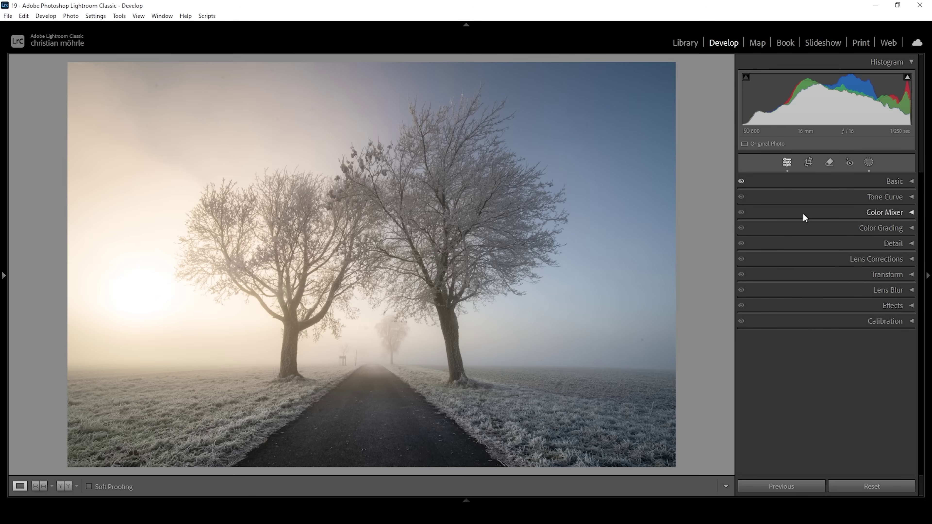
# Shift the Yellow hue slightly left in the Color Mixer's HSL Hue settings.
pyautogui.click(863, 212)
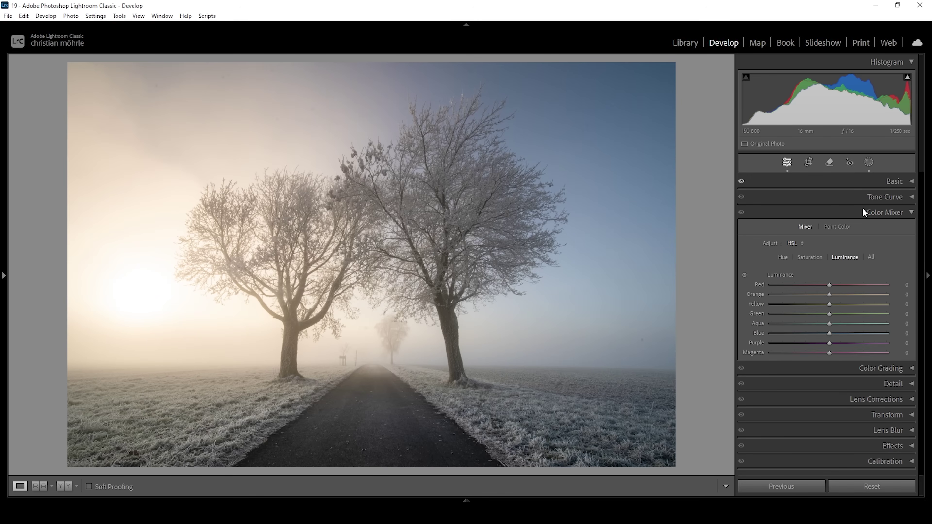
pyautogui.click(782, 257)
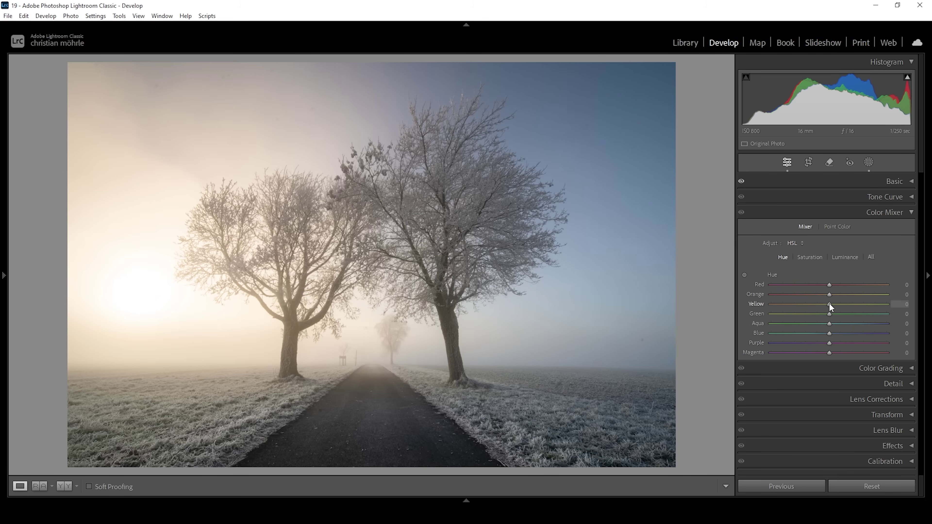
pyautogui.moveTo(830, 303); pyautogui.dragTo(827, 304)
pyautogui.click(826, 306)
# Set HSL saturation to Orange +9, Yellow +10 and Blue -18.
pyautogui.click(811, 257)
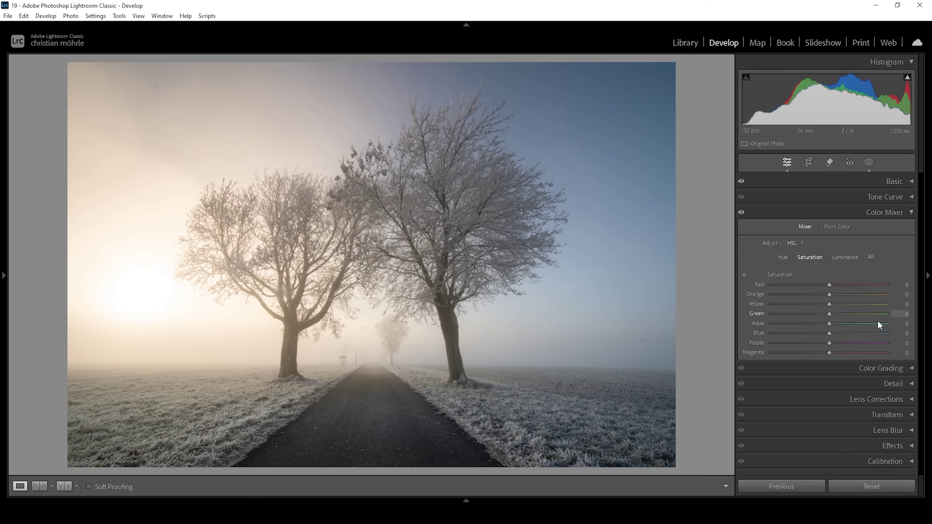
pyautogui.moveTo(835, 296); pyautogui.dragTo(835, 297)
pyautogui.moveTo(834, 304); pyautogui.dragTo(835, 303)
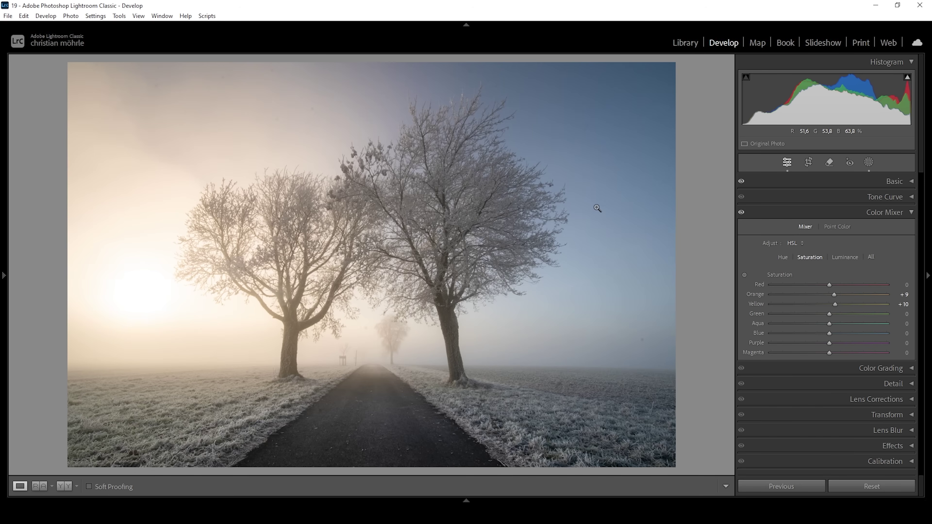
pyautogui.moveTo(830, 333); pyautogui.dragTo(826, 333)
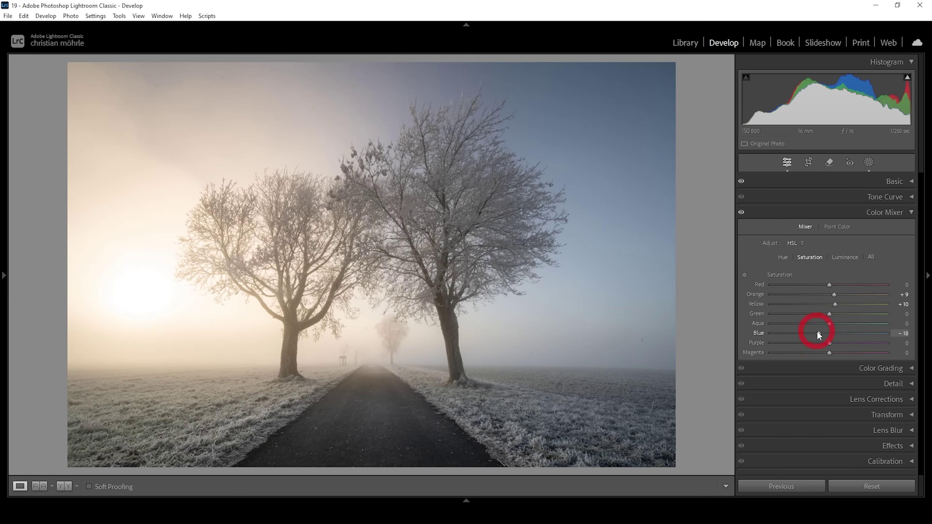
pyautogui.click(903, 211)
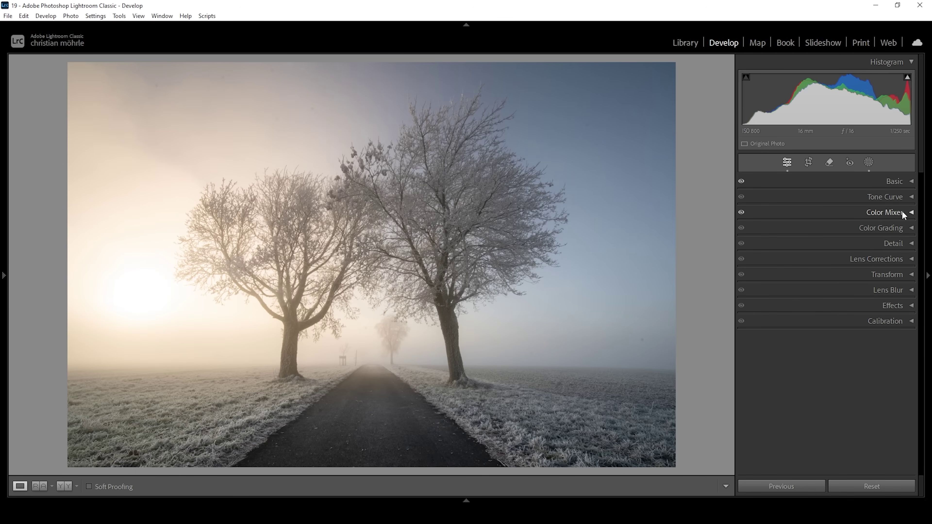
# Tint the highlights in Color Grading to hue 45, saturation 27.
pyautogui.click(898, 227)
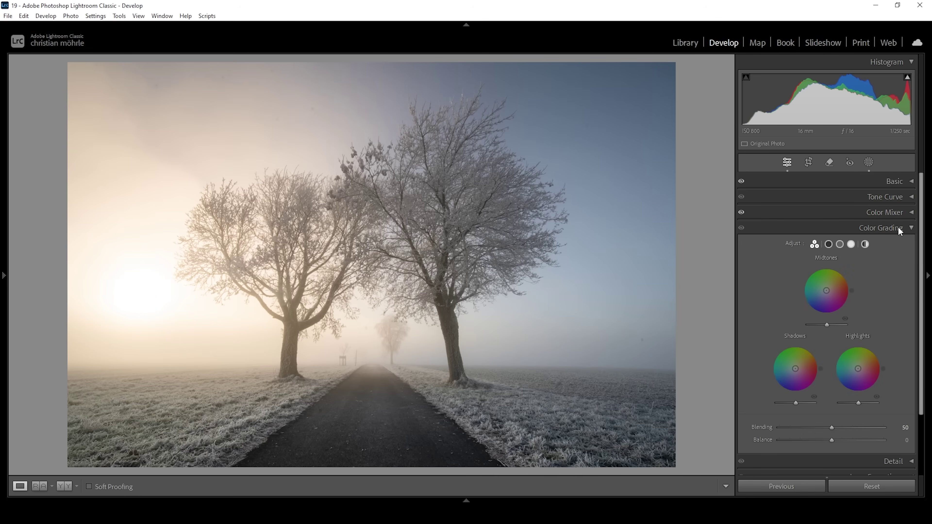
pyautogui.click(851, 245)
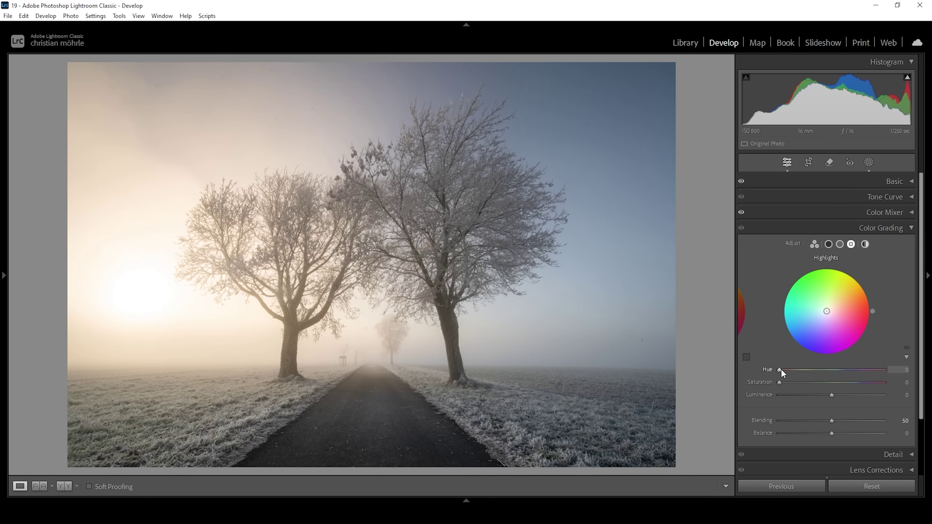
pyautogui.moveTo(782, 371); pyautogui.dragTo(810, 384)
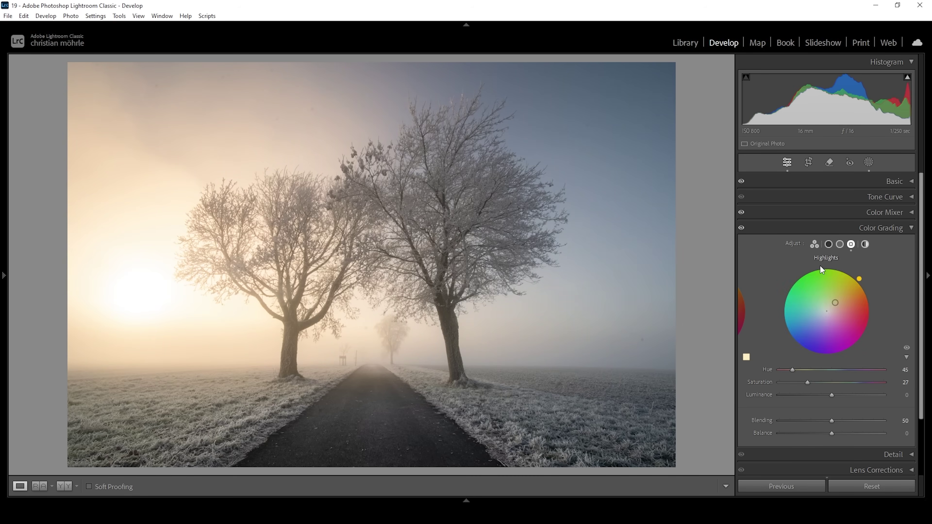
pyautogui.click(840, 245)
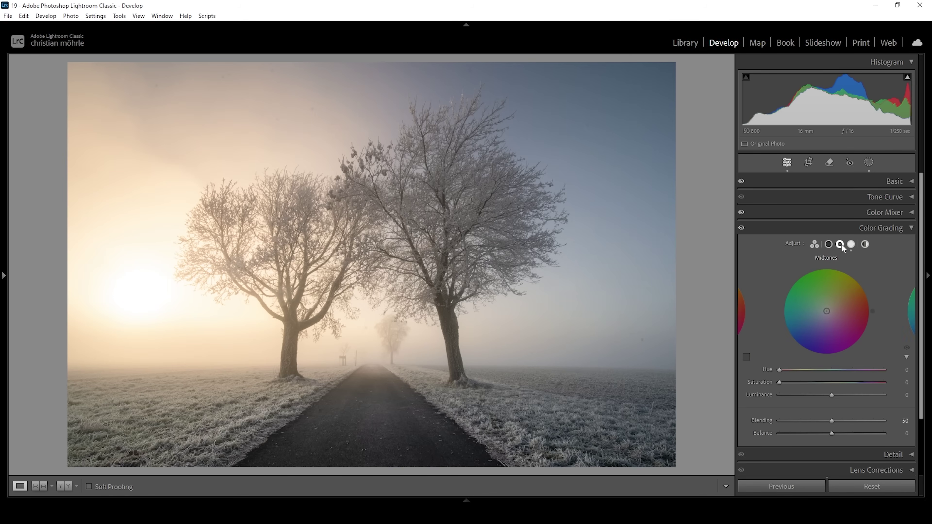
# Set the midtones hue to about 43 and tint the shadows at hue 220, saturation 7.
pyautogui.moveTo(780, 369); pyautogui.dragTo(795, 372)
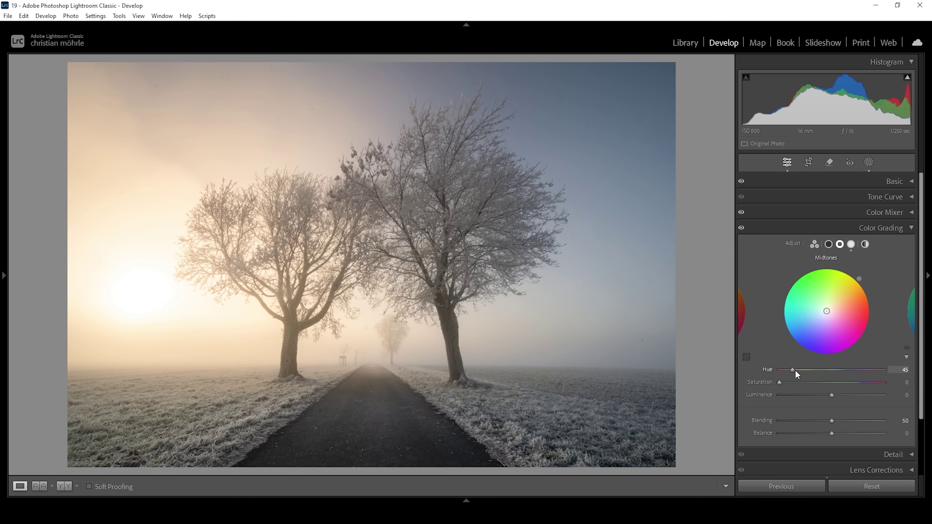
pyautogui.moveTo(795, 371); pyautogui.dragTo(784, 382)
pyautogui.click(827, 246)
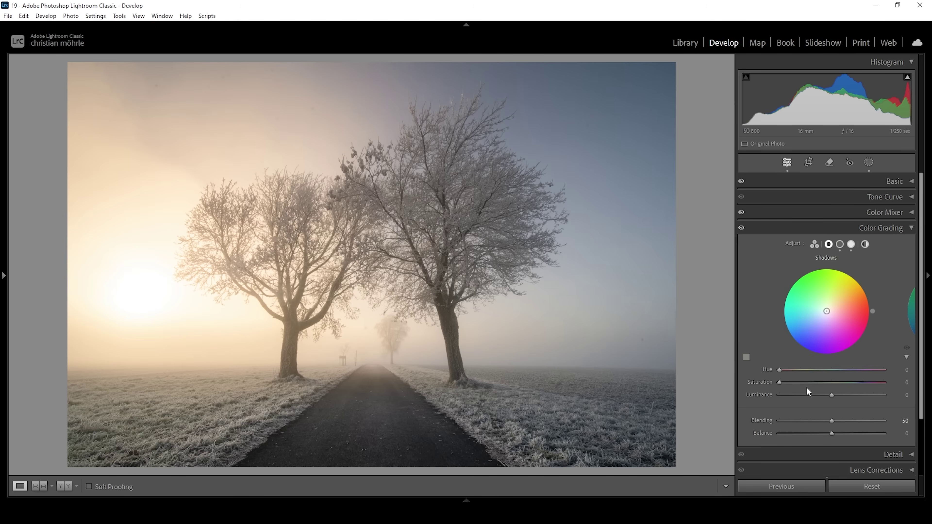
pyautogui.moveTo(780, 369); pyautogui.dragTo(845, 376)
pyautogui.moveTo(778, 381); pyautogui.dragTo(786, 383)
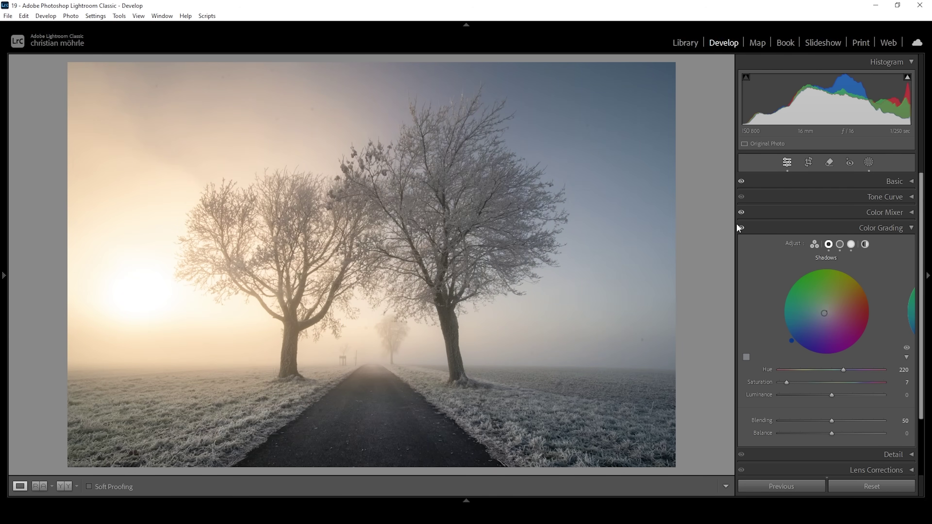
pyautogui.click(909, 228)
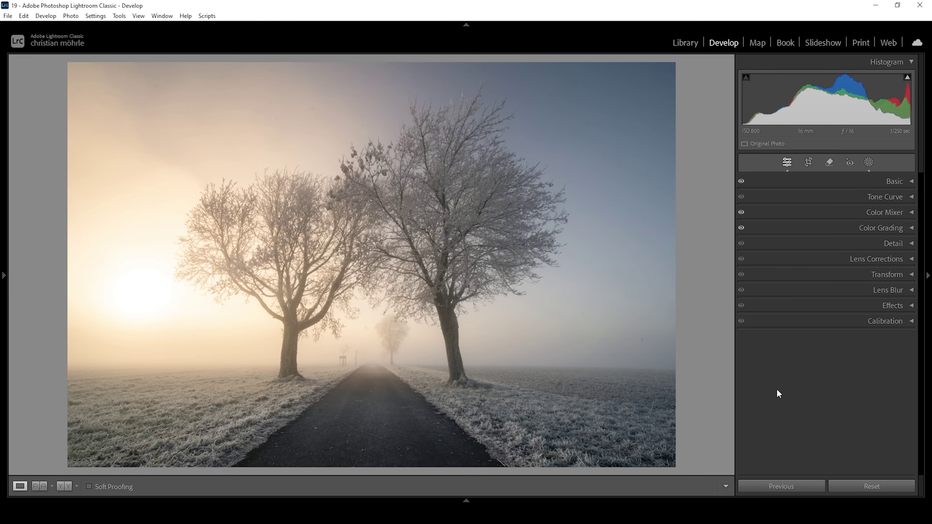
# Set the Blue Primary calibration to hue -19 and saturation +19.
pyautogui.click(871, 323)
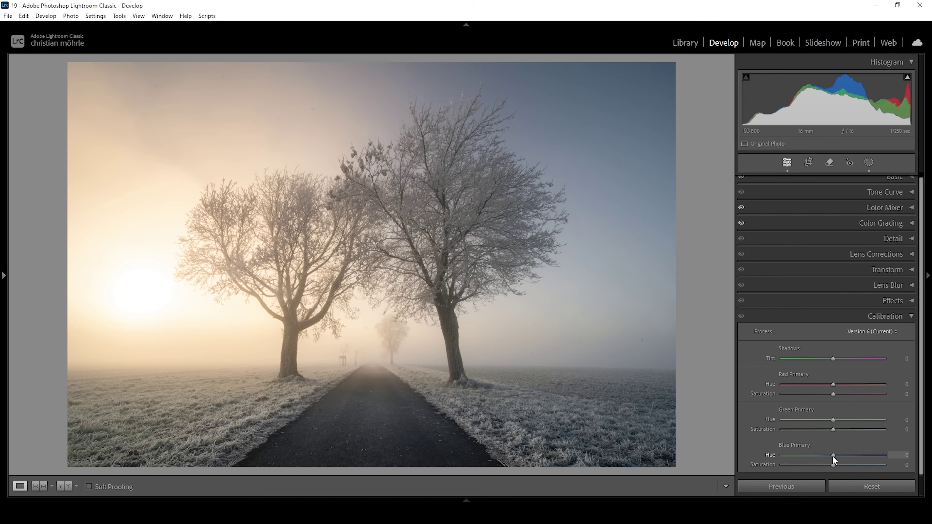
pyautogui.moveTo(832, 457); pyautogui.dragTo(831, 456)
pyautogui.moveTo(836, 465); pyautogui.dragTo(849, 465)
pyautogui.click(879, 318)
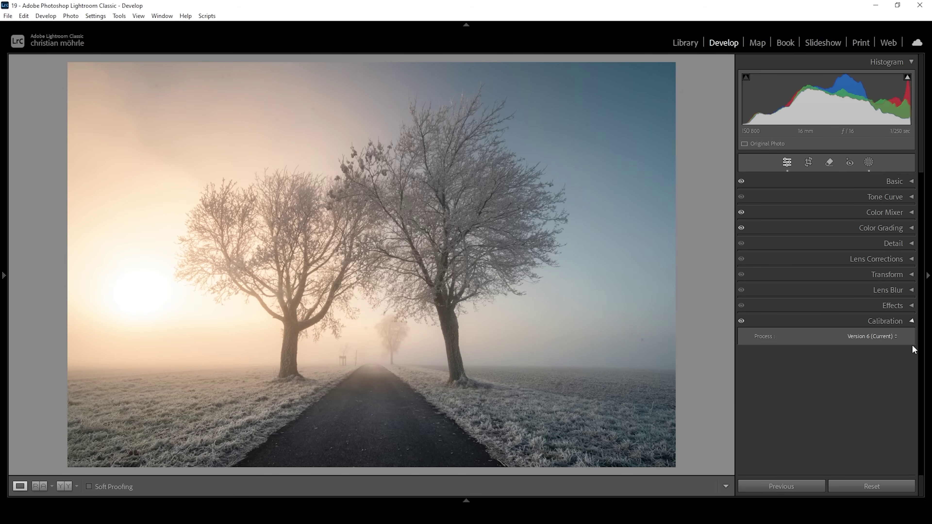
# Sharpen with Radius 0,5, Detail 100, Masking 87 and Amount 71.
pyautogui.click(890, 243)
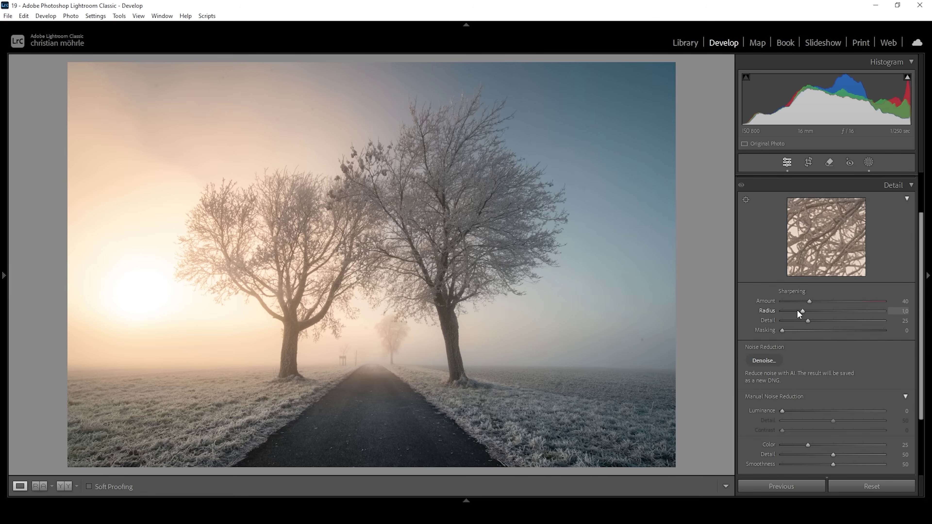
pyautogui.moveTo(803, 311); pyautogui.dragTo(581, 309)
pyautogui.moveTo(807, 322); pyautogui.dragTo(807, 324)
pyautogui.keyDown('alt'); pyautogui.moveTo(783, 329); pyautogui.dragTo(871, 331); pyautogui.keyUp('alt')
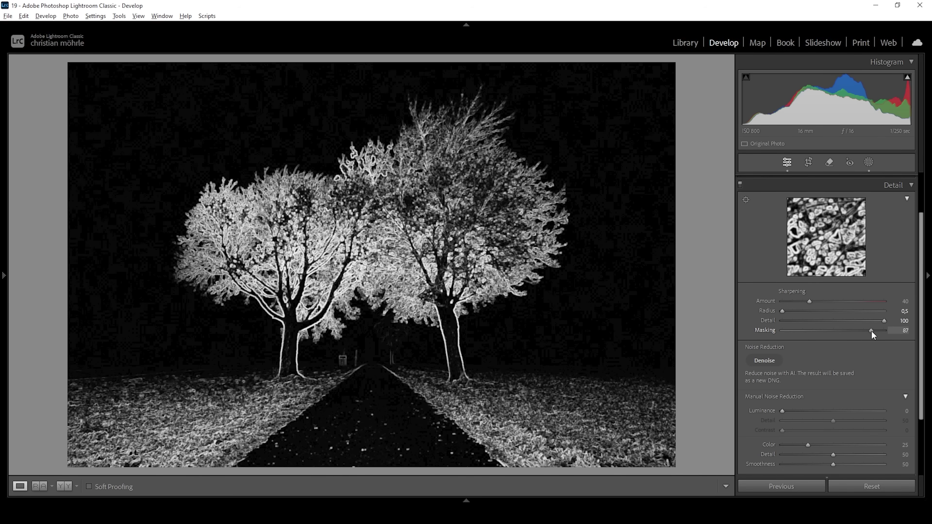
pyautogui.keyDown('alt'); pyautogui.moveTo(871, 331); pyautogui.dragTo(871, 331); pyautogui.keyUp('alt')
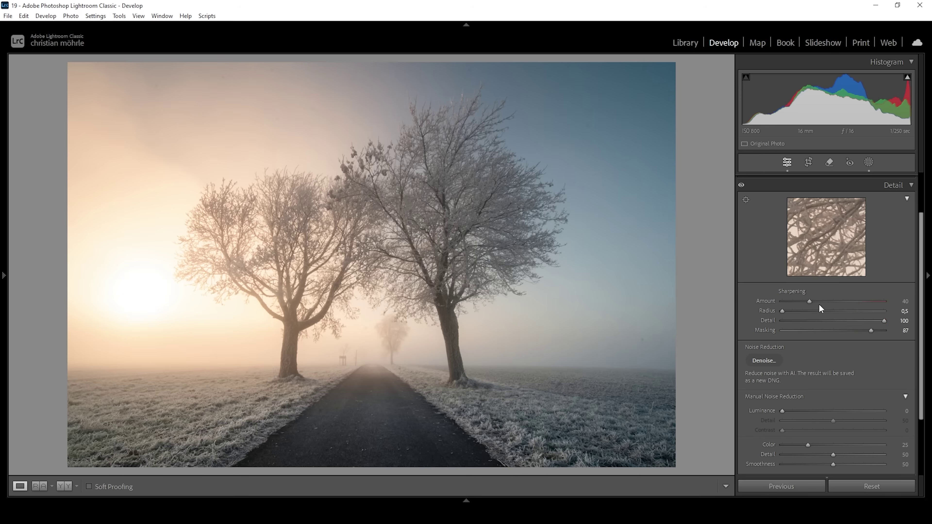
pyautogui.moveTo(810, 301); pyautogui.dragTo(831, 301)
# Select the Remove tool in Heal mode and turn on Visualize Spots.
pyautogui.click(906, 186)
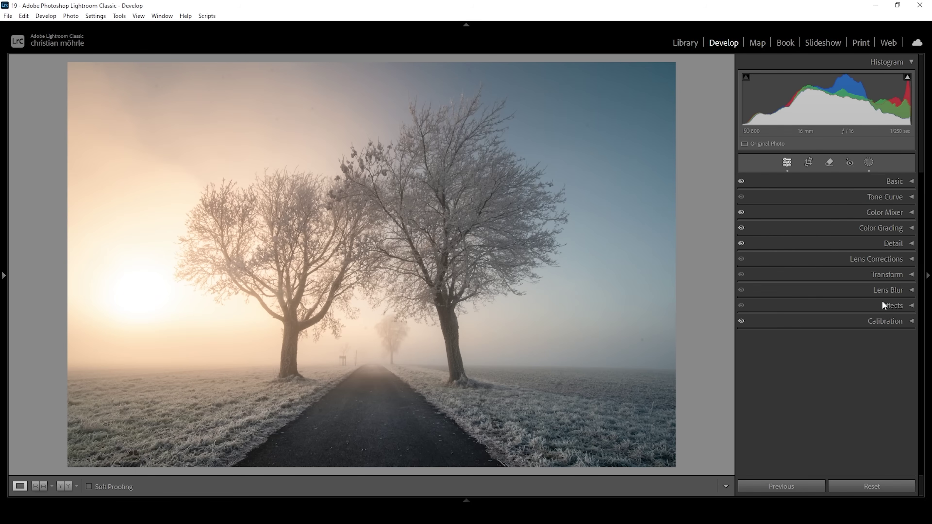
pyautogui.click(829, 161)
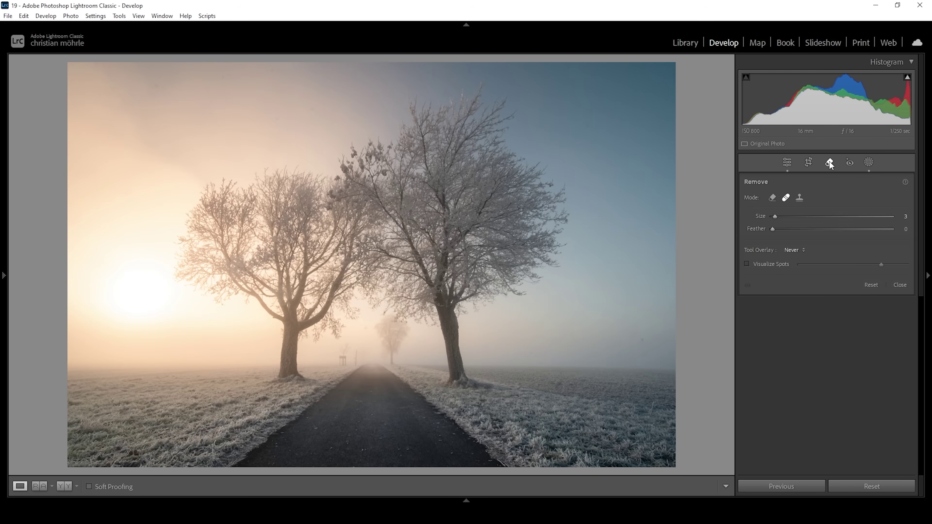
pyautogui.click(786, 198)
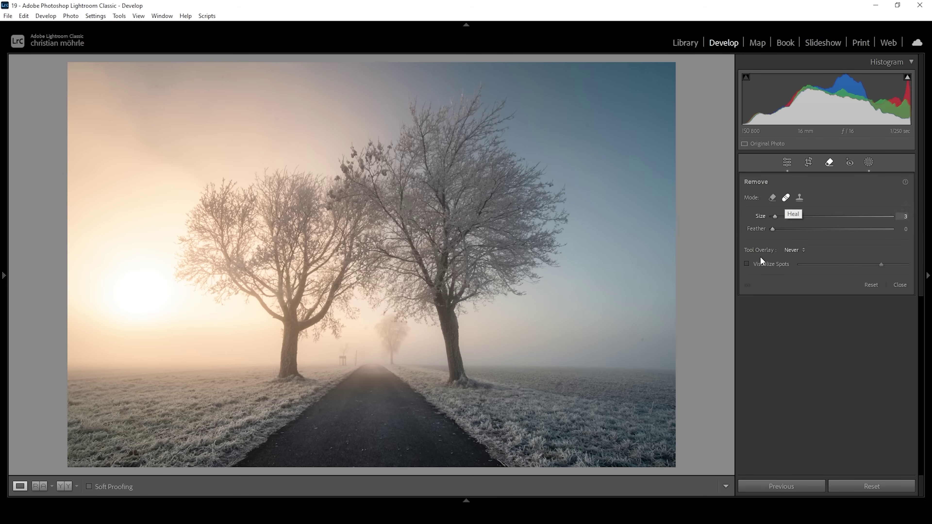
pyautogui.click(747, 263)
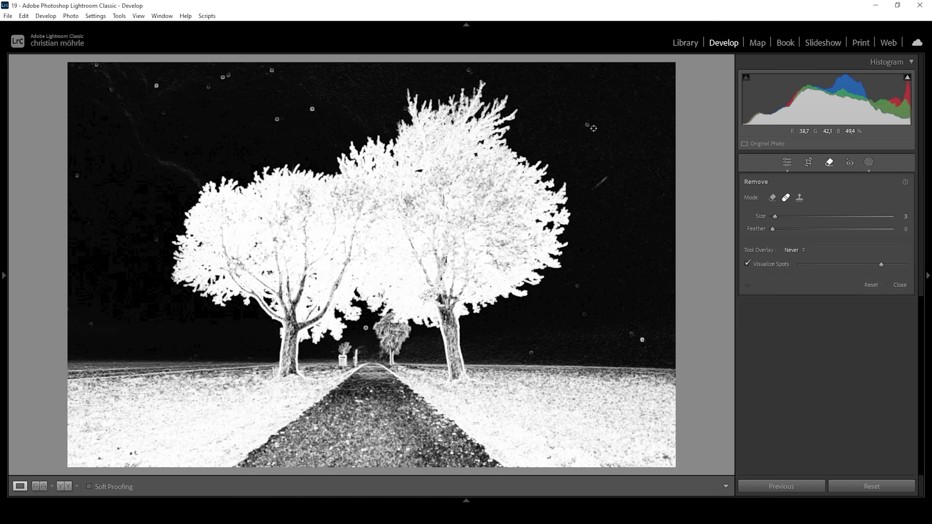
# Heal two dust spots in the sky above the trees, then turn visualization off.
pyautogui.scroll(1, 593, 127)
pyautogui.scroll(1, 589, 127)
pyautogui.click(485, 74)
pyautogui.click(312, 109)
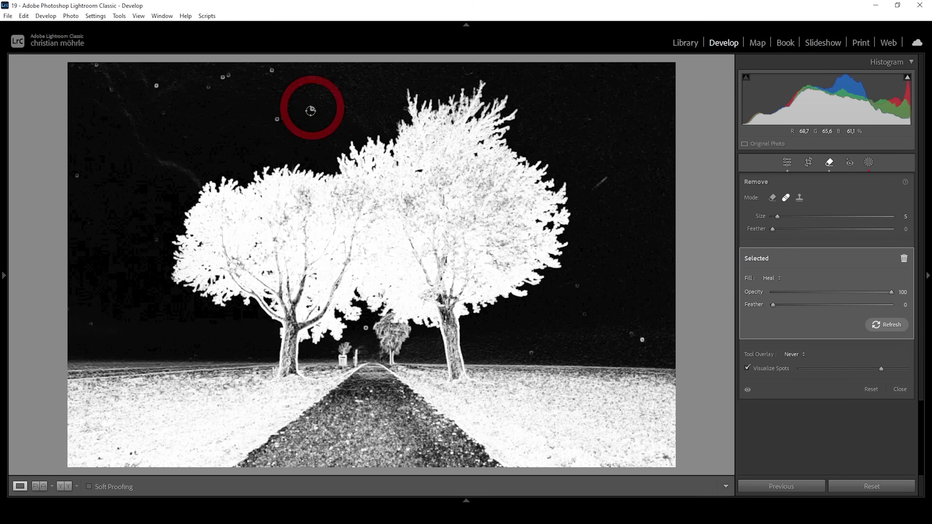
pyautogui.press('a')
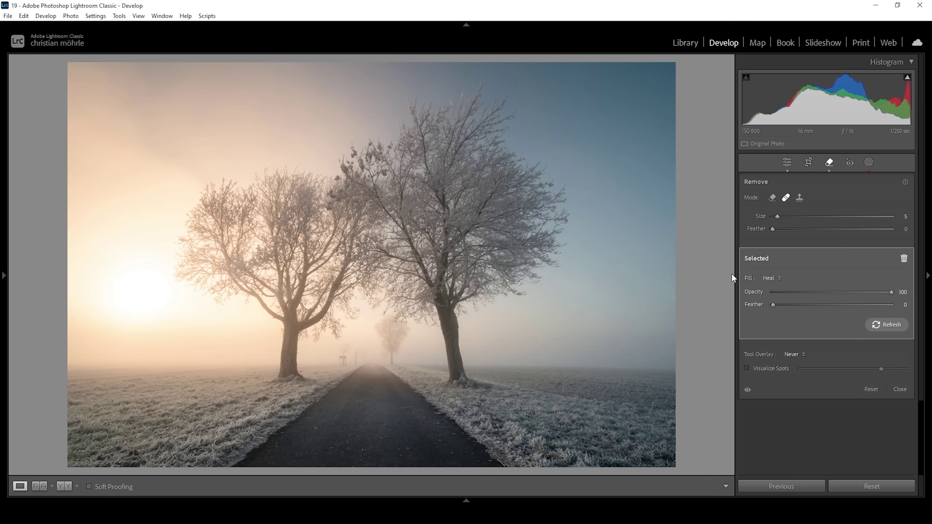